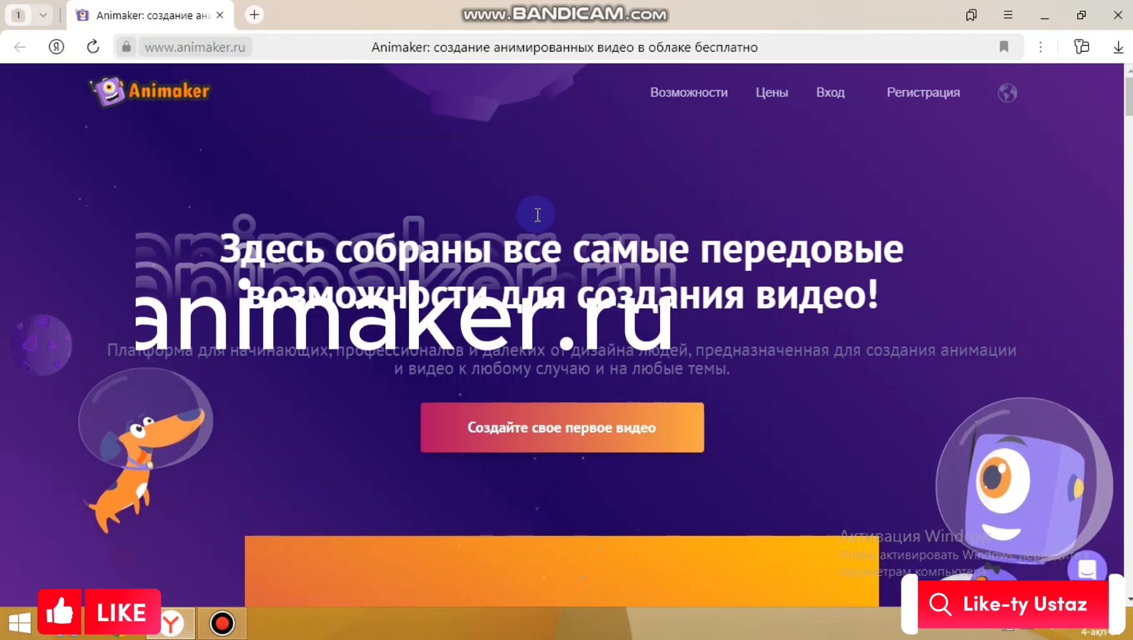
Step: Look over the Animaker home page and sign in to the account dashboard
{"action": "scroll", "coordinate": [538, 214], "scroll_direction": "down", "scroll_amount": 1}
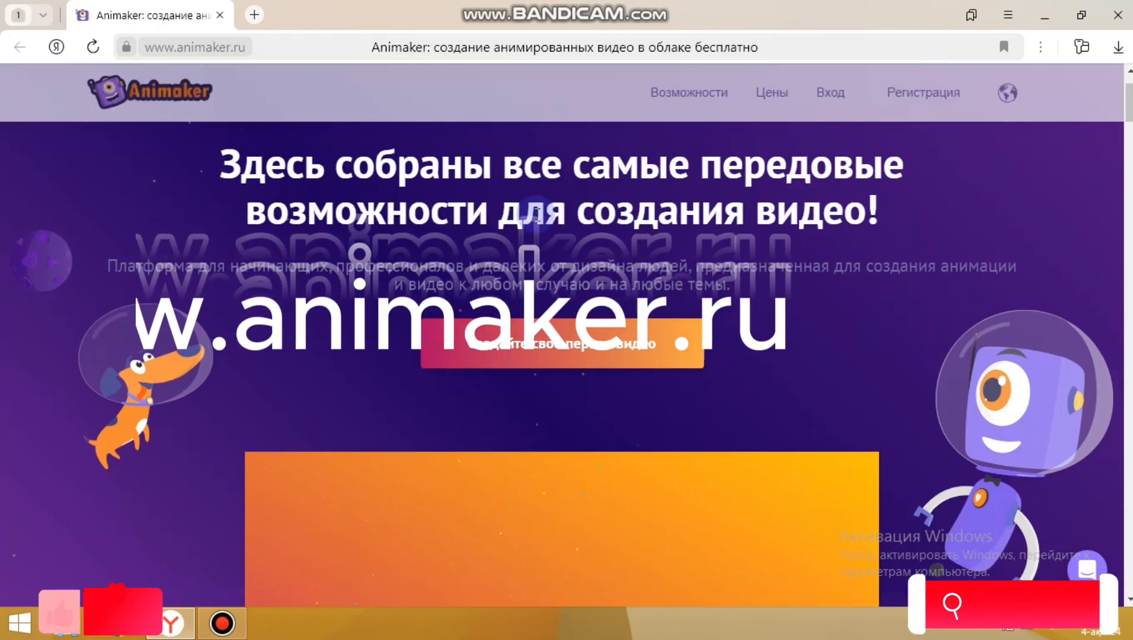
{"action": "scroll", "coordinate": [536, 217], "scroll_direction": "down", "scroll_amount": 1}
{"action": "scroll", "coordinate": [536, 216], "scroll_direction": "down", "scroll_amount": 1}
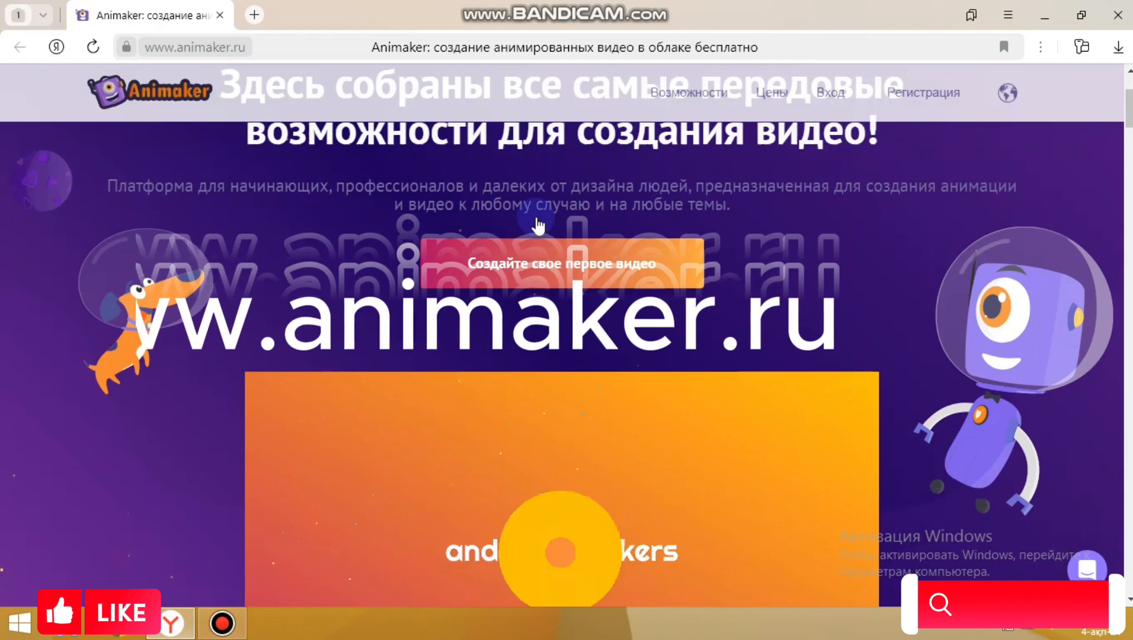
{"action": "scroll", "coordinate": [538, 229], "scroll_direction": "down", "scroll_amount": 4}
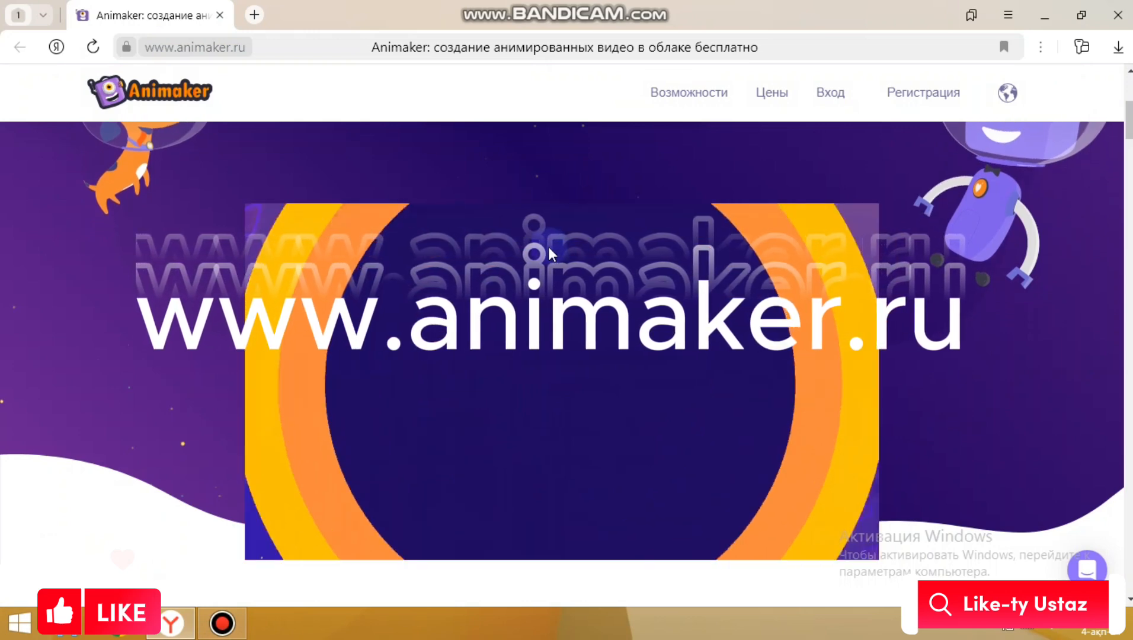
{"action": "scroll", "coordinate": [549, 247], "scroll_direction": "up", "scroll_amount": 1}
{"action": "scroll", "coordinate": [550, 255], "scroll_direction": "up", "scroll_amount": 2}
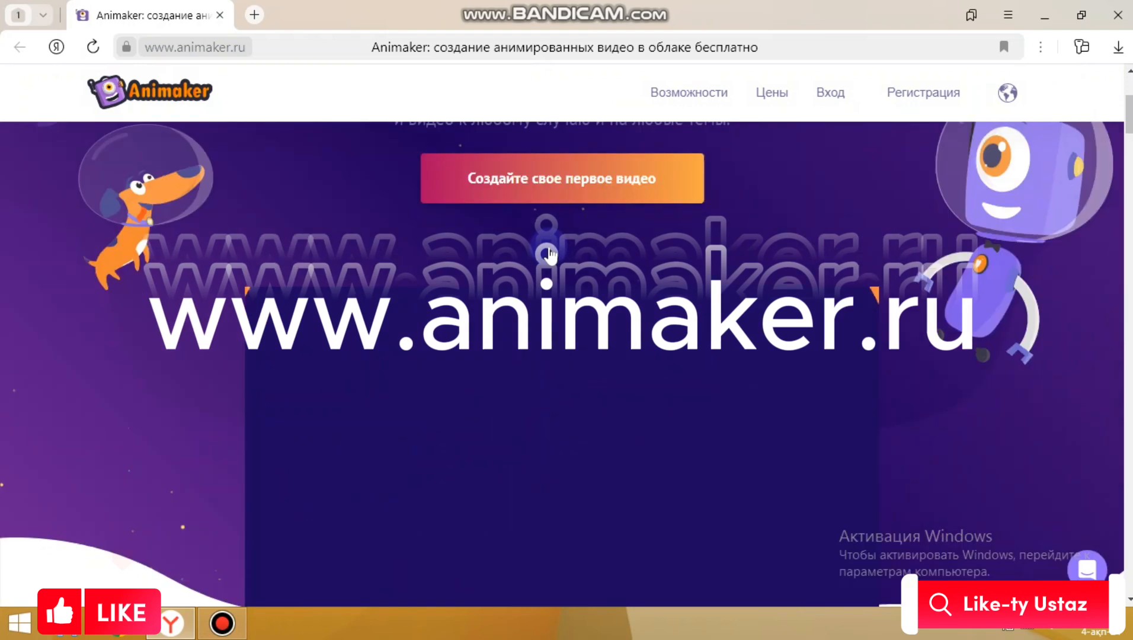
{"action": "scroll", "coordinate": [550, 249], "scroll_direction": "up", "scroll_amount": 1}
{"action": "scroll", "coordinate": [550, 248], "scroll_direction": "up", "scroll_amount": 3}
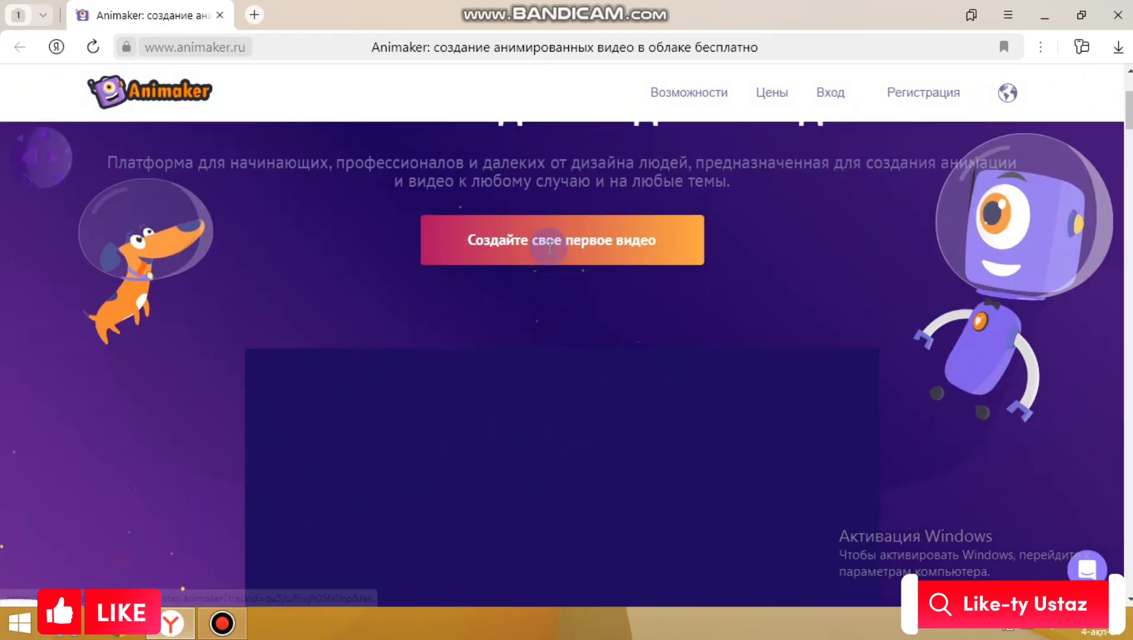
{"action": "scroll", "coordinate": [552, 248], "scroll_direction": "up", "scroll_amount": 2}
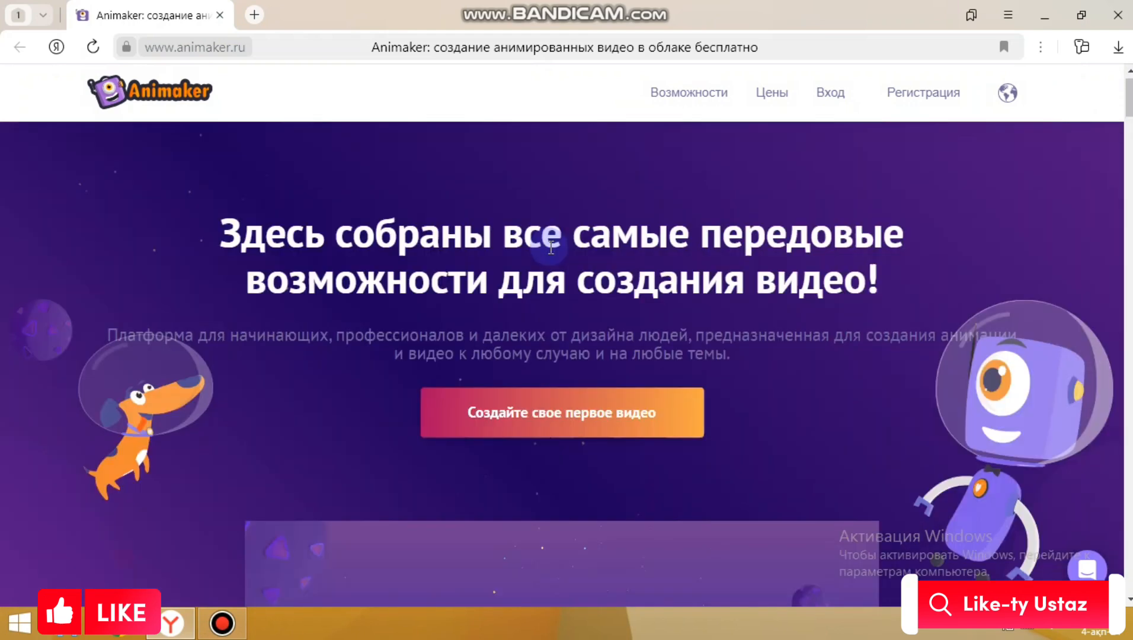
{"action": "scroll", "coordinate": [551, 247], "scroll_direction": "up", "scroll_amount": 1}
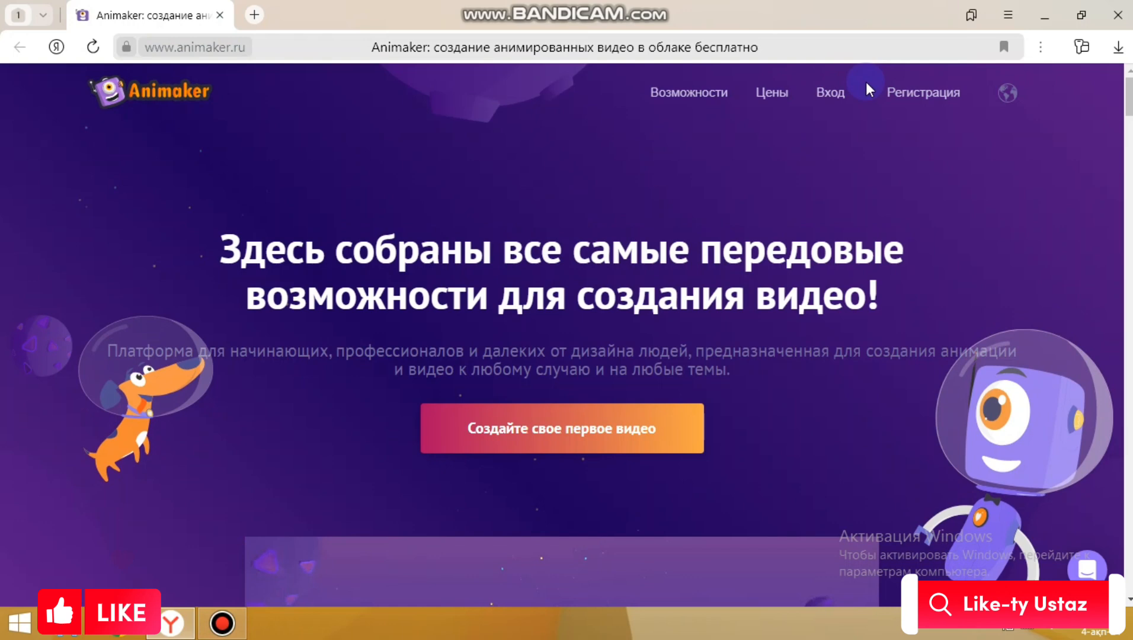
{"action": "left_click", "coordinate": [832, 100]}
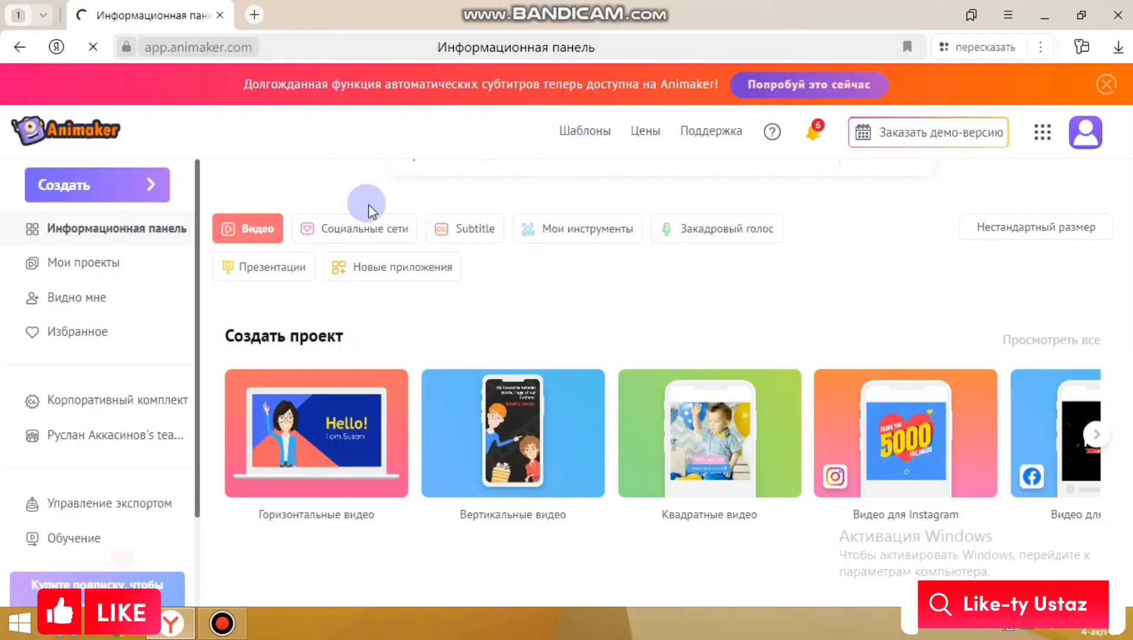
Step: Look through the dashboard's project formats, own projects, ready-made characters, February 2024 calendar and cartoon video templates
{"action": "scroll", "coordinate": [663, 329], "scroll_direction": "down", "scroll_amount": 4}
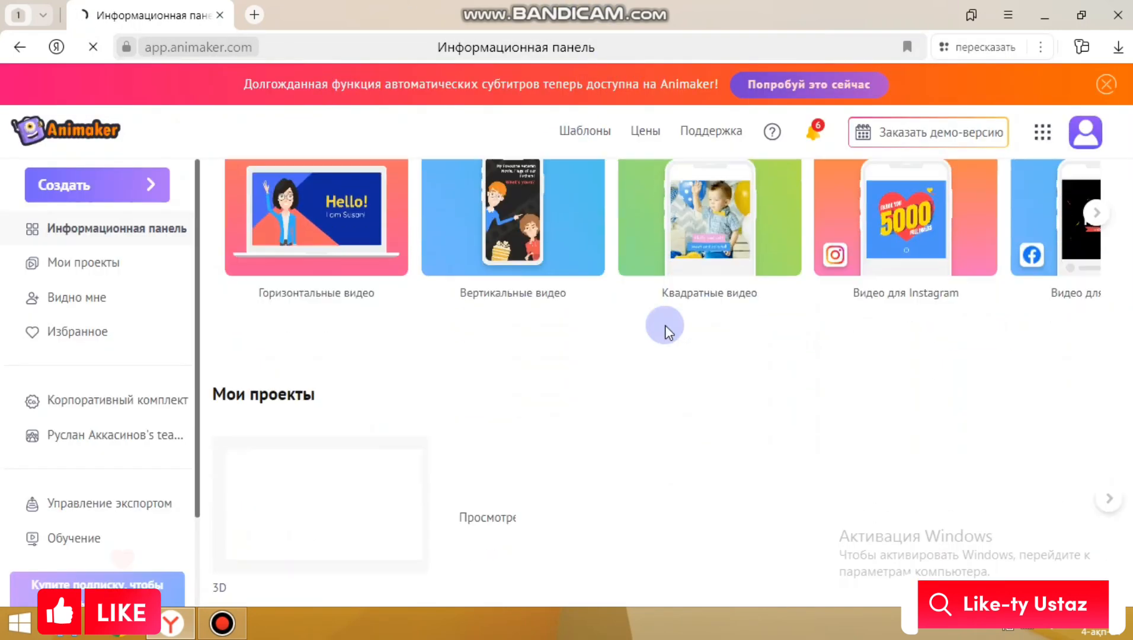
{"action": "scroll", "coordinate": [464, 357], "scroll_direction": "down", "scroll_amount": 4}
{"action": "scroll", "coordinate": [145, 379], "scroll_direction": "down", "scroll_amount": 2}
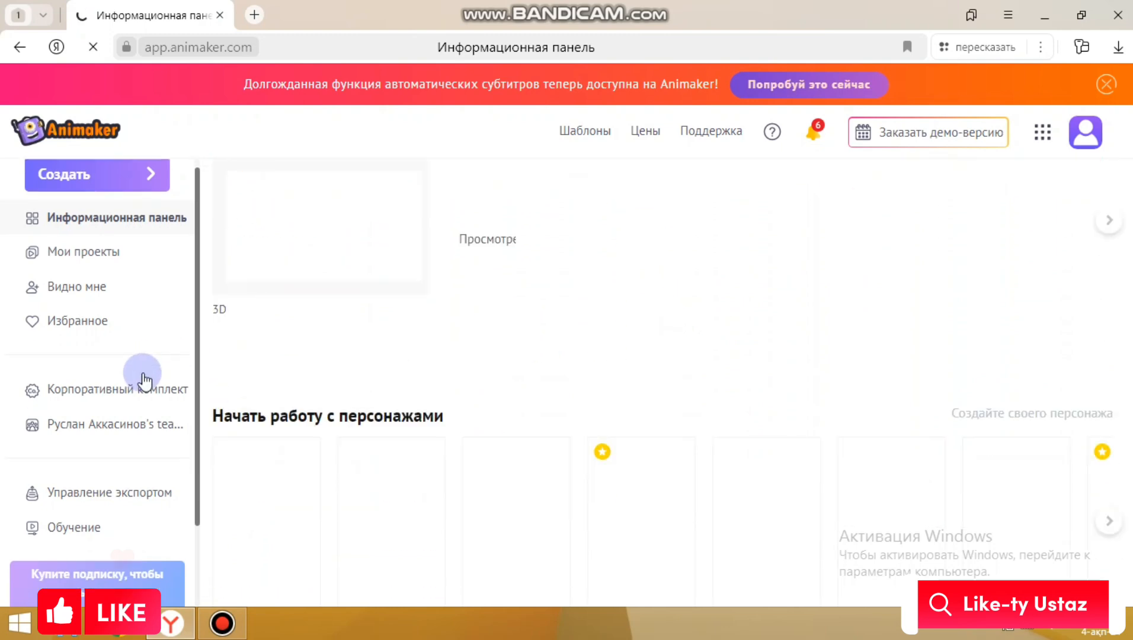
{"action": "scroll", "coordinate": [172, 433], "scroll_direction": "up", "scroll_amount": 2}
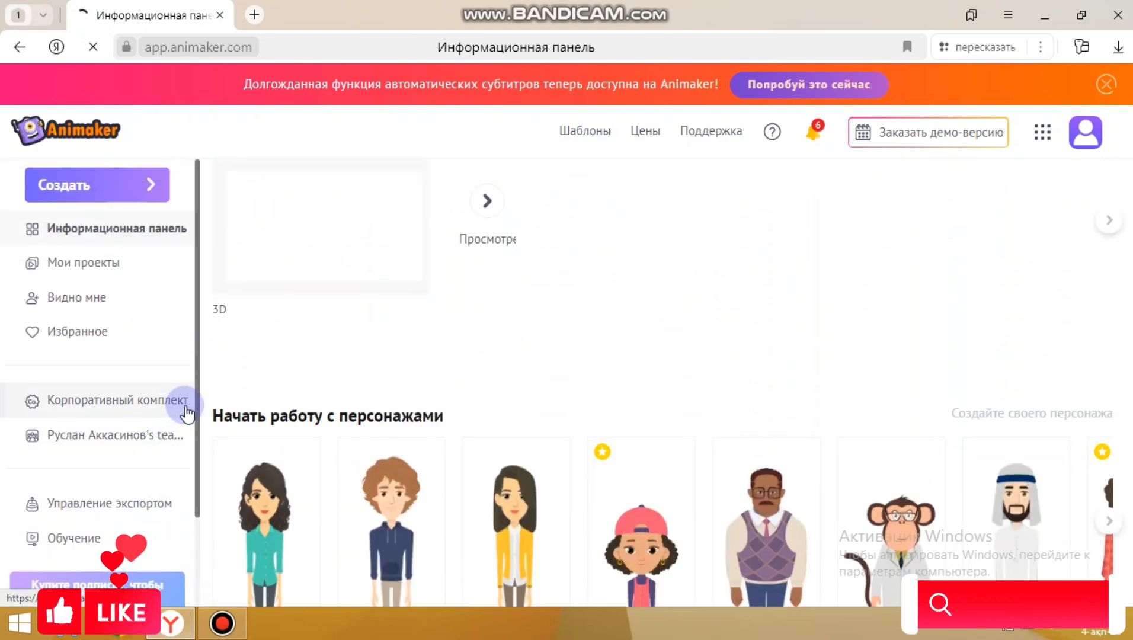
{"action": "scroll", "coordinate": [410, 380], "scroll_direction": "up", "scroll_amount": 3}
{"action": "scroll", "coordinate": [511, 364], "scroll_direction": "down", "scroll_amount": 4}
{"action": "scroll", "coordinate": [774, 391], "scroll_direction": "down", "scroll_amount": 1}
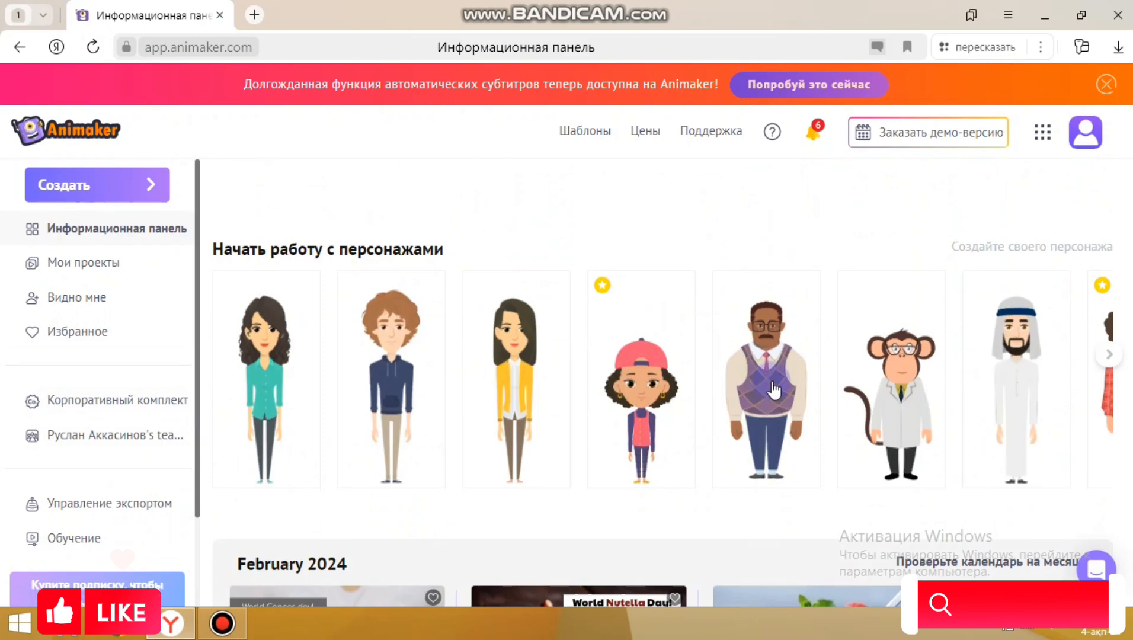
{"action": "left_click", "coordinate": [797, 363]}
{"action": "scroll", "coordinate": [762, 355], "scroll_direction": "down", "scroll_amount": 4}
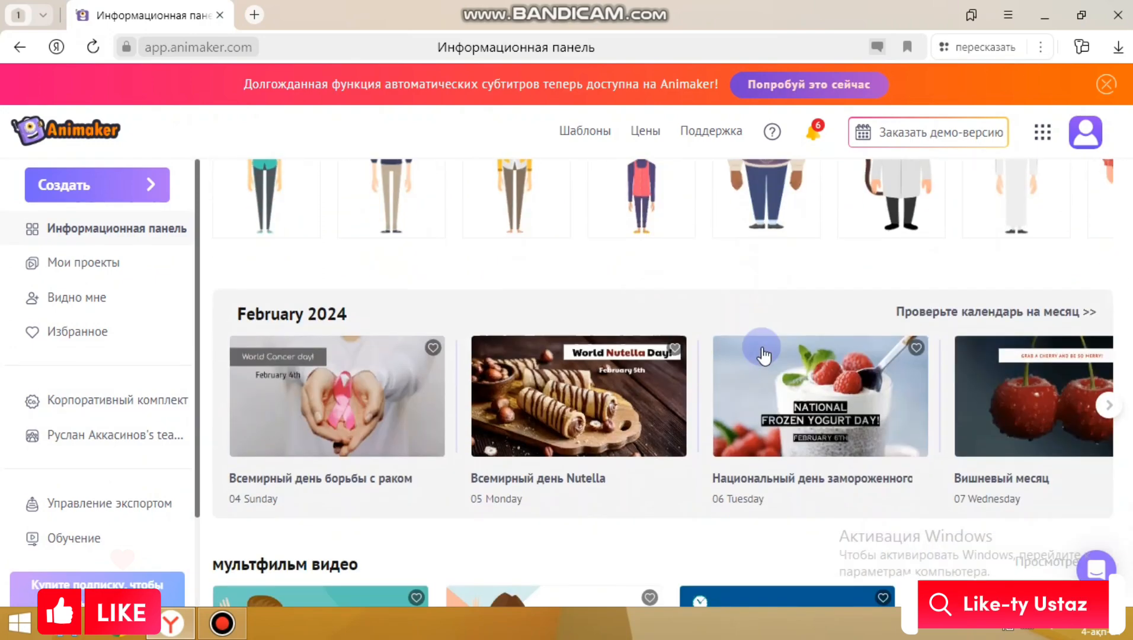
{"action": "scroll", "coordinate": [760, 354], "scroll_direction": "down", "scroll_amount": 4}
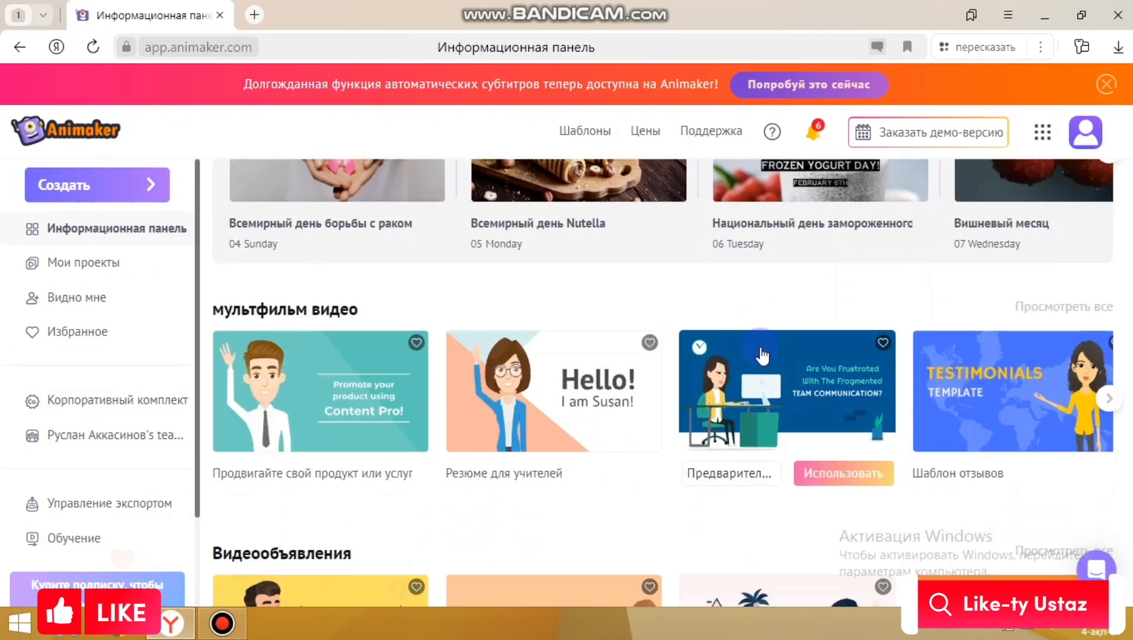
{"action": "scroll", "coordinate": [760, 350], "scroll_direction": "down", "scroll_amount": 3}
{"action": "scroll", "coordinate": [759, 347], "scroll_direction": "up", "scroll_amount": 8}
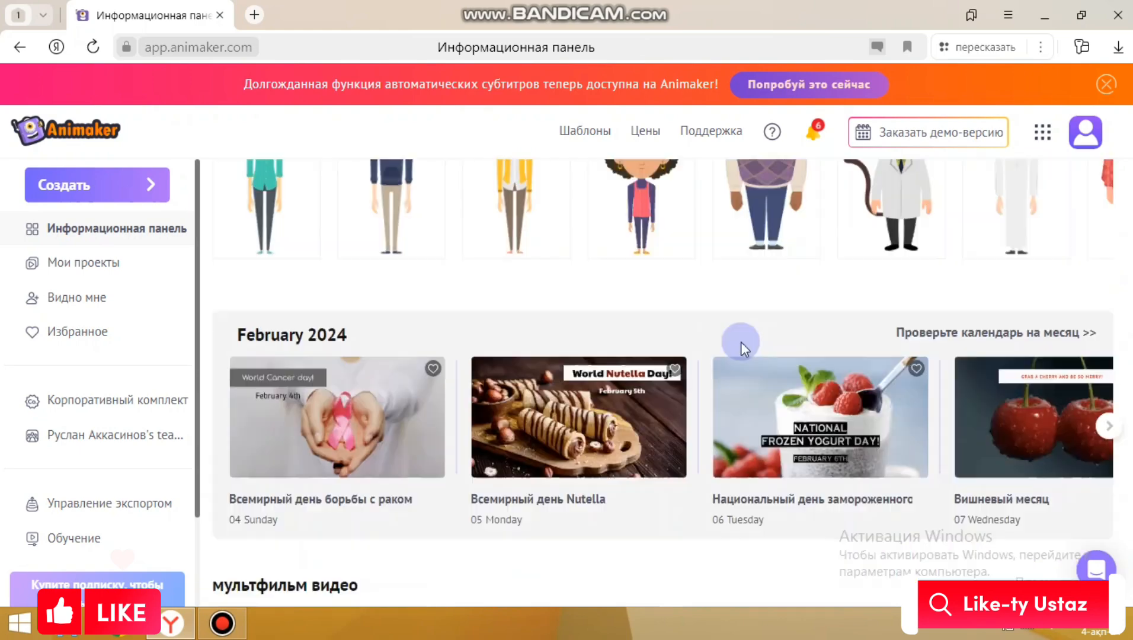
{"action": "scroll", "coordinate": [309, 231], "scroll_direction": "up", "scroll_amount": 5}
{"action": "scroll", "coordinate": [326, 195], "scroll_direction": "up", "scroll_amount": 4}
{"action": "scroll", "coordinate": [302, 210], "scroll_direction": "up", "scroll_amount": 4}
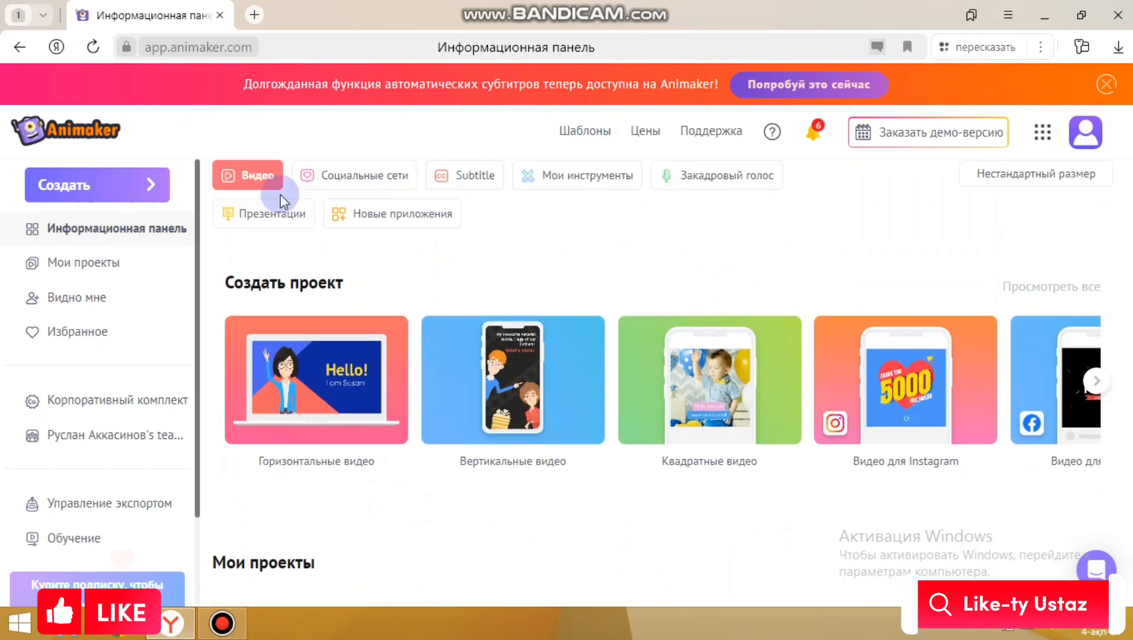
Step: Start creating a video and look through the available video templates
{"action": "left_click", "coordinate": [109, 191]}
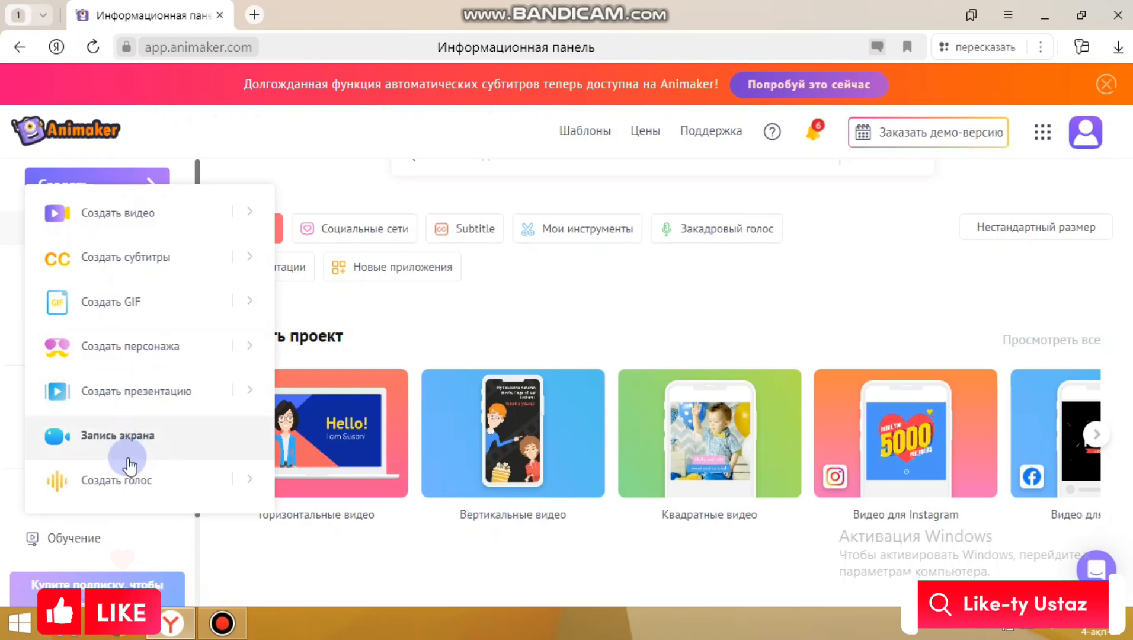
{"action": "left_click", "coordinate": [110, 219]}
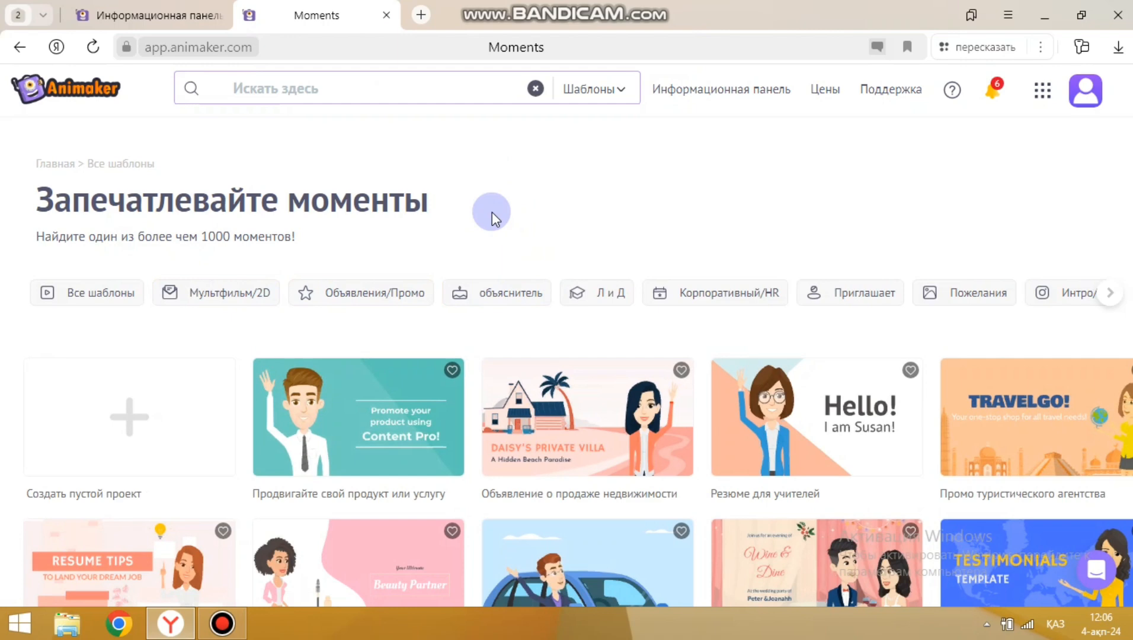
{"action": "scroll", "coordinate": [493, 196], "scroll_direction": "down", "scroll_amount": 3}
{"action": "scroll", "coordinate": [493, 195], "scroll_direction": "up", "scroll_amount": 3}
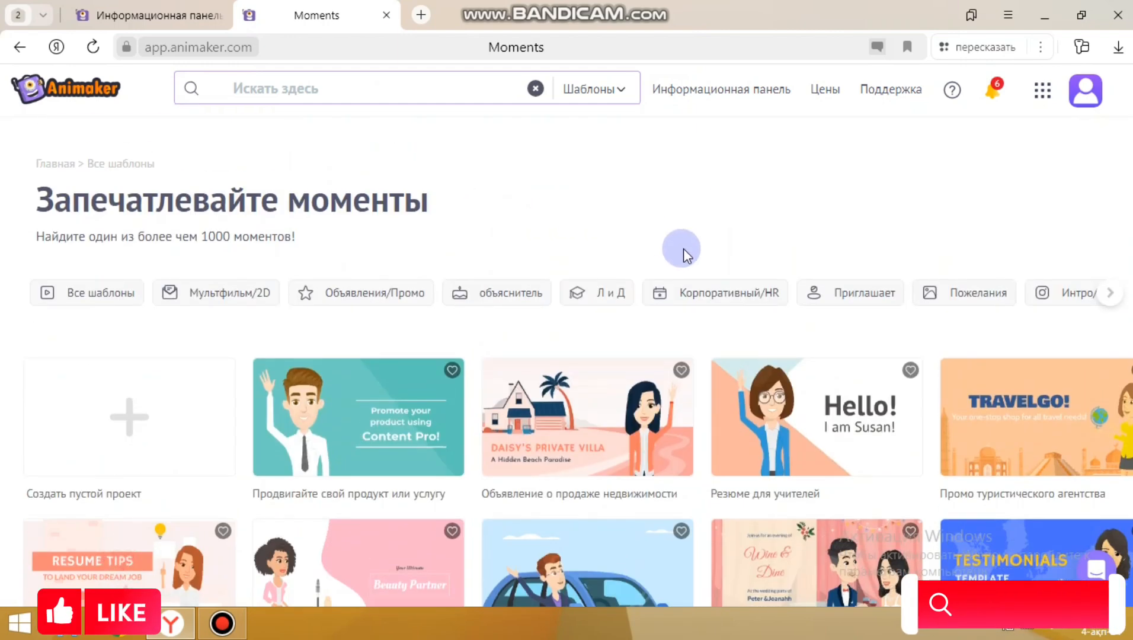
{"action": "scroll", "coordinate": [727, 225], "scroll_direction": "down", "scroll_amount": 5}
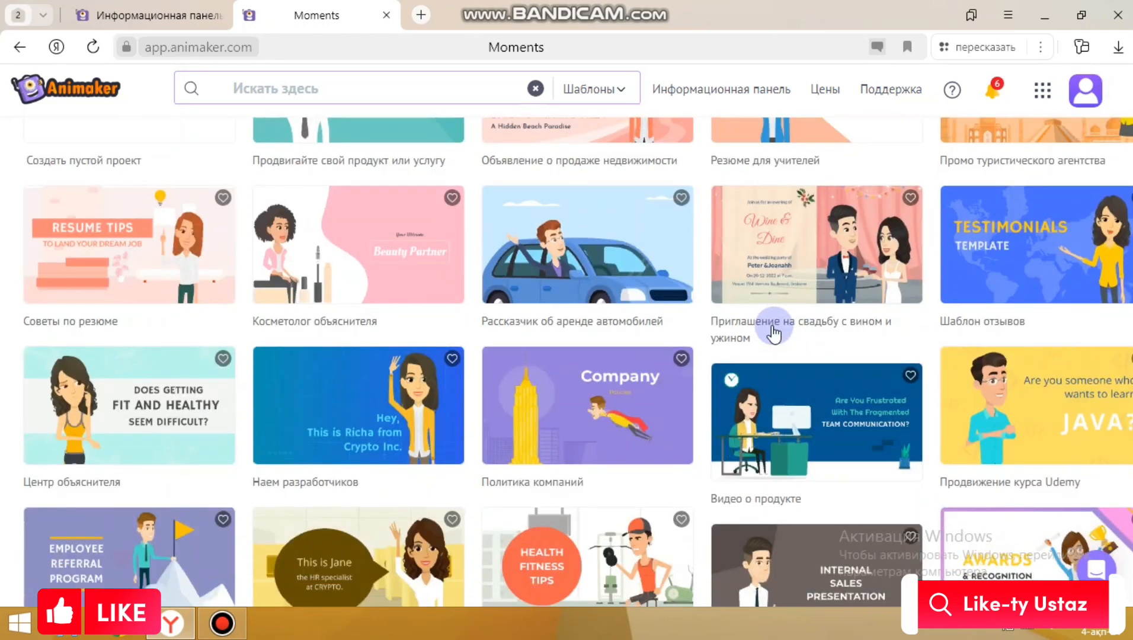
{"action": "scroll", "coordinate": [780, 335], "scroll_direction": "up", "scroll_amount": 4}
{"action": "scroll", "coordinate": [733, 277], "scroll_direction": "up", "scroll_amount": 1}
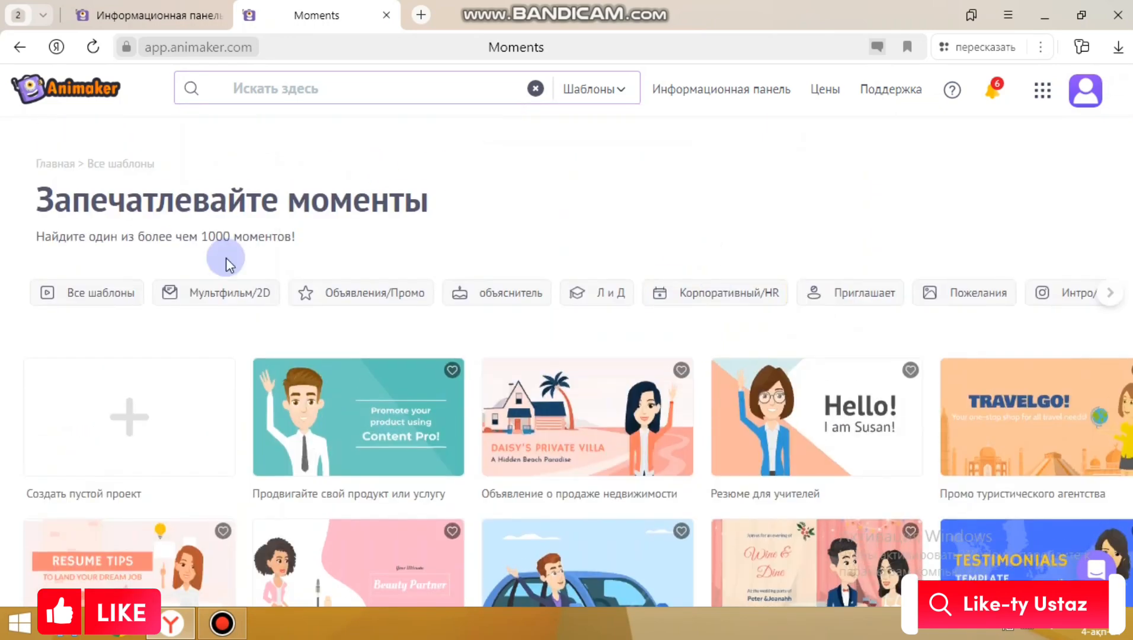
Step: Filter the templates to Мультфильм/2D and create an empty project in the horizontal 16:9 format
{"action": "left_click", "coordinate": [224, 293]}
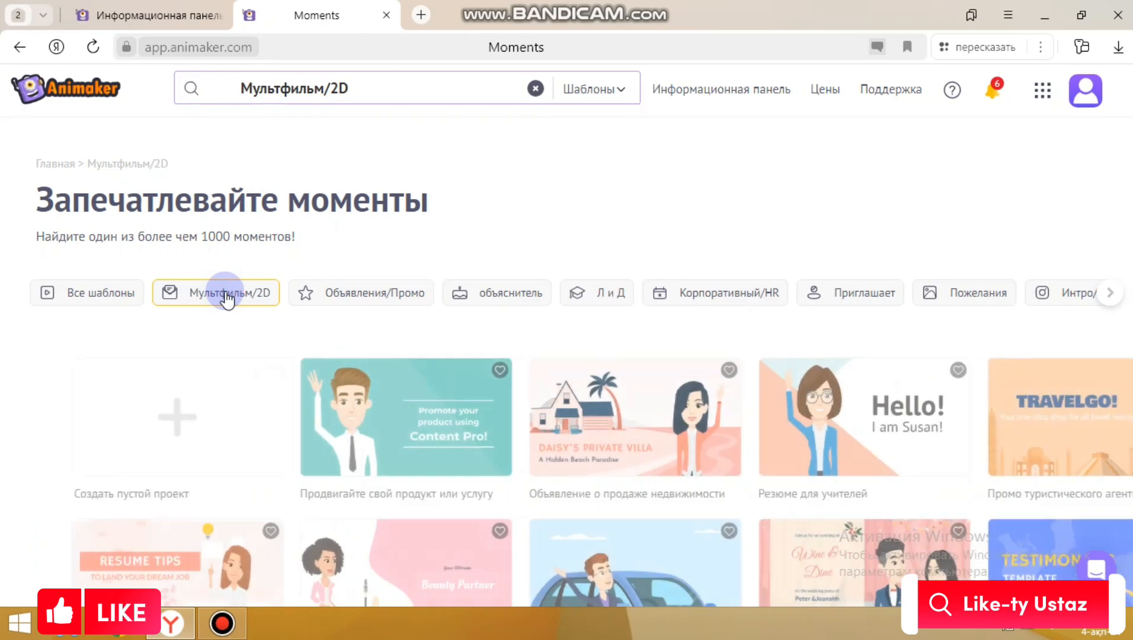
{"action": "left_click", "coordinate": [135, 416]}
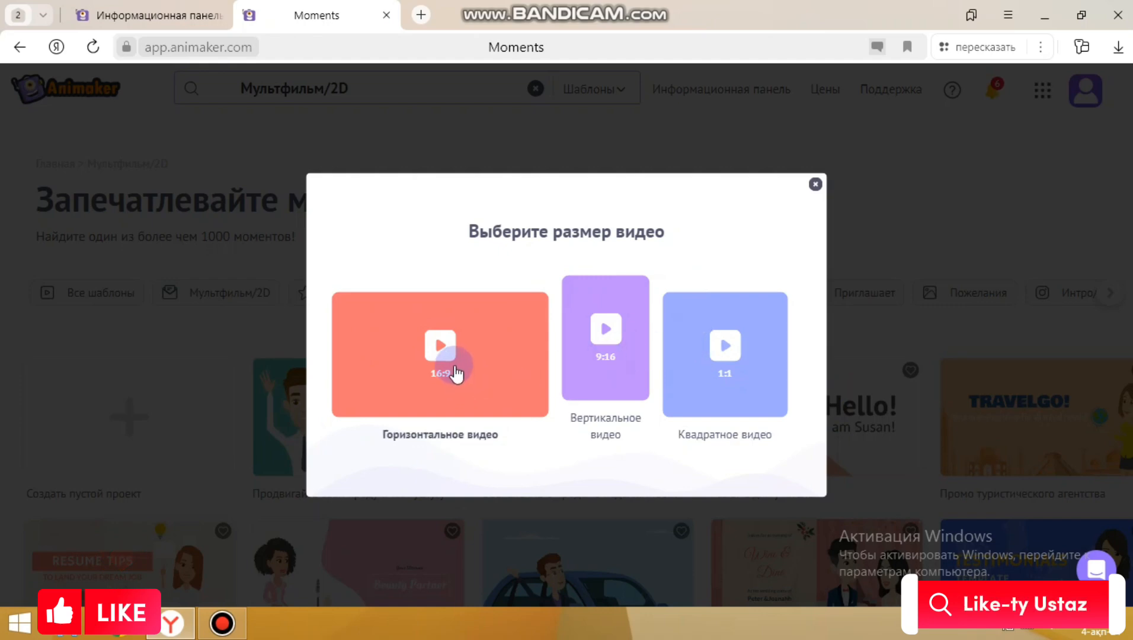
{"action": "left_click", "coordinate": [448, 373]}
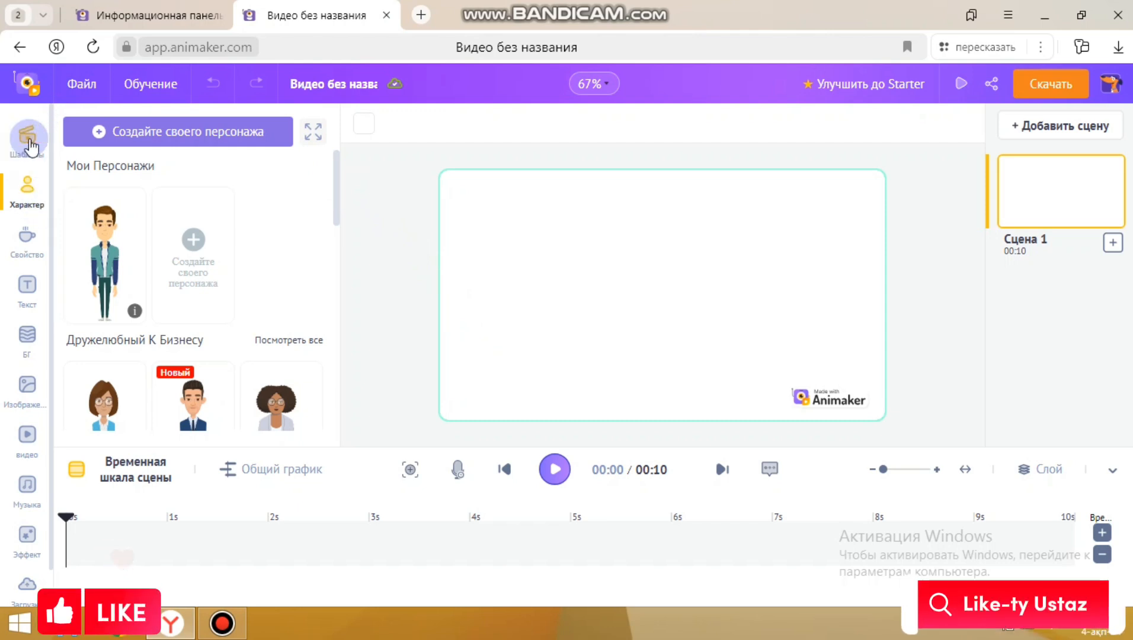
Step: Start building a custom character from the character library and choose the Мужской body type
{"action": "left_click", "coordinate": [30, 144]}
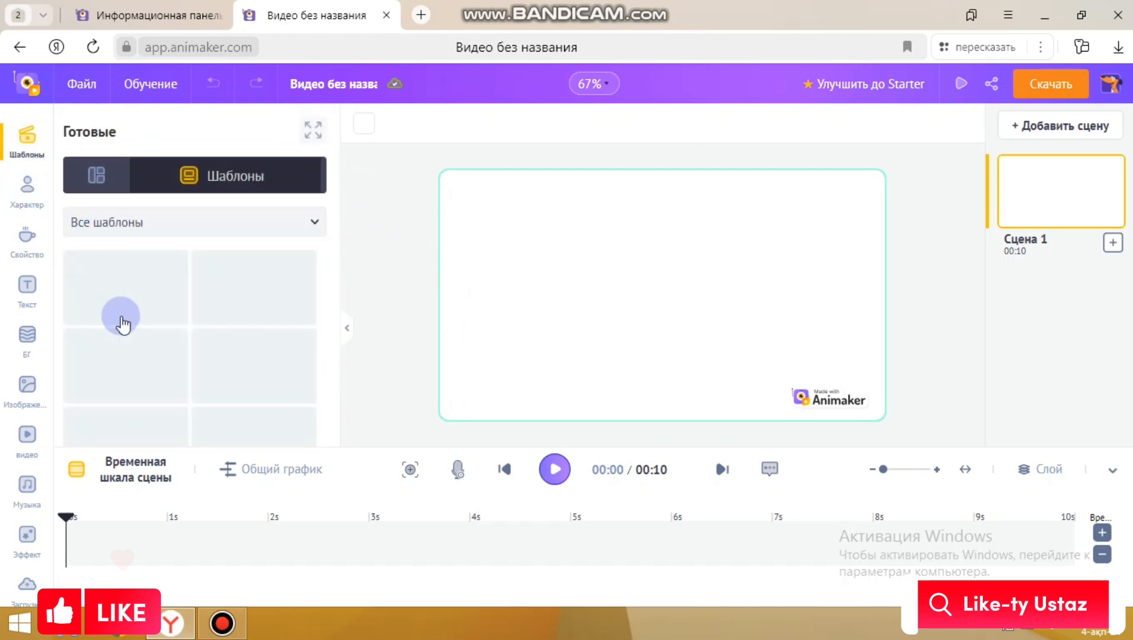
{"action": "left_click", "coordinate": [26, 188]}
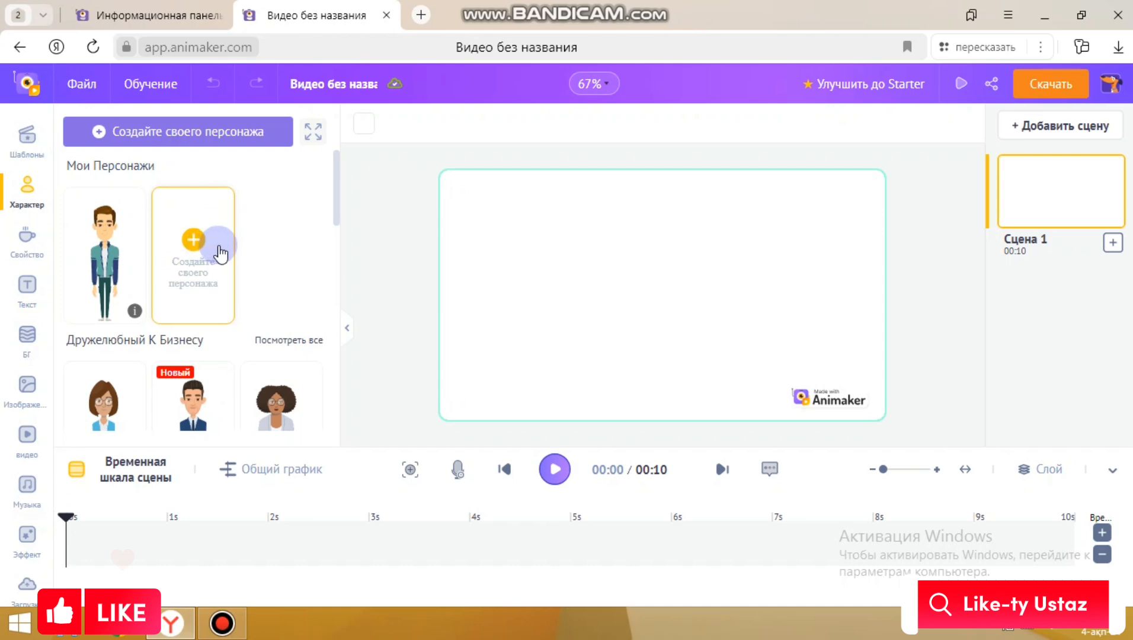
{"action": "left_click", "coordinate": [217, 268]}
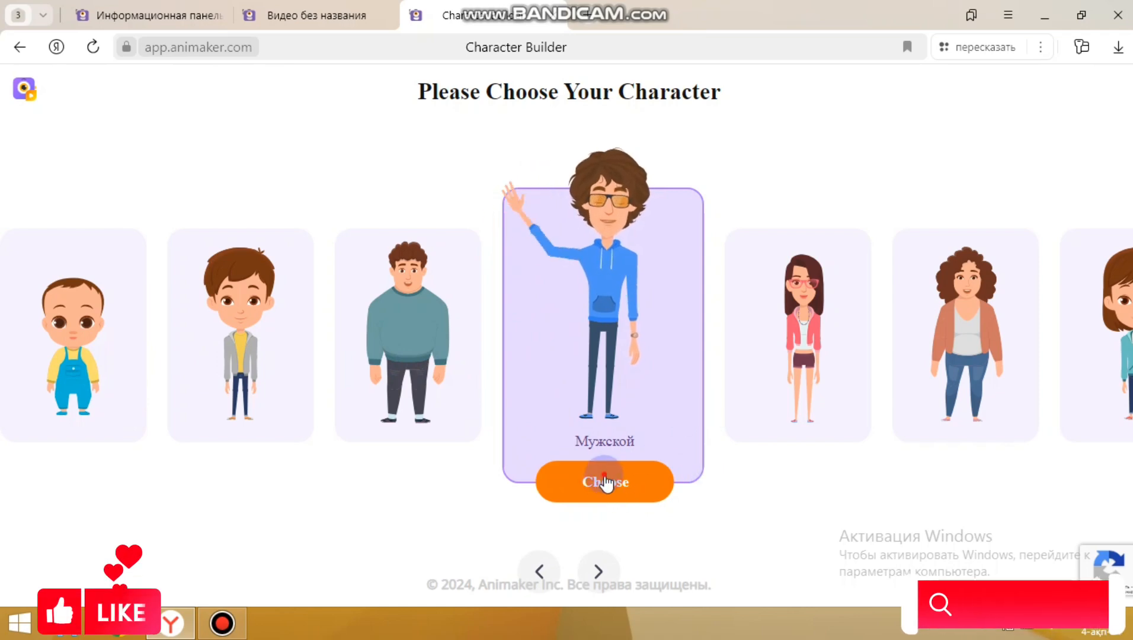
{"action": "left_click", "coordinate": [606, 483]}
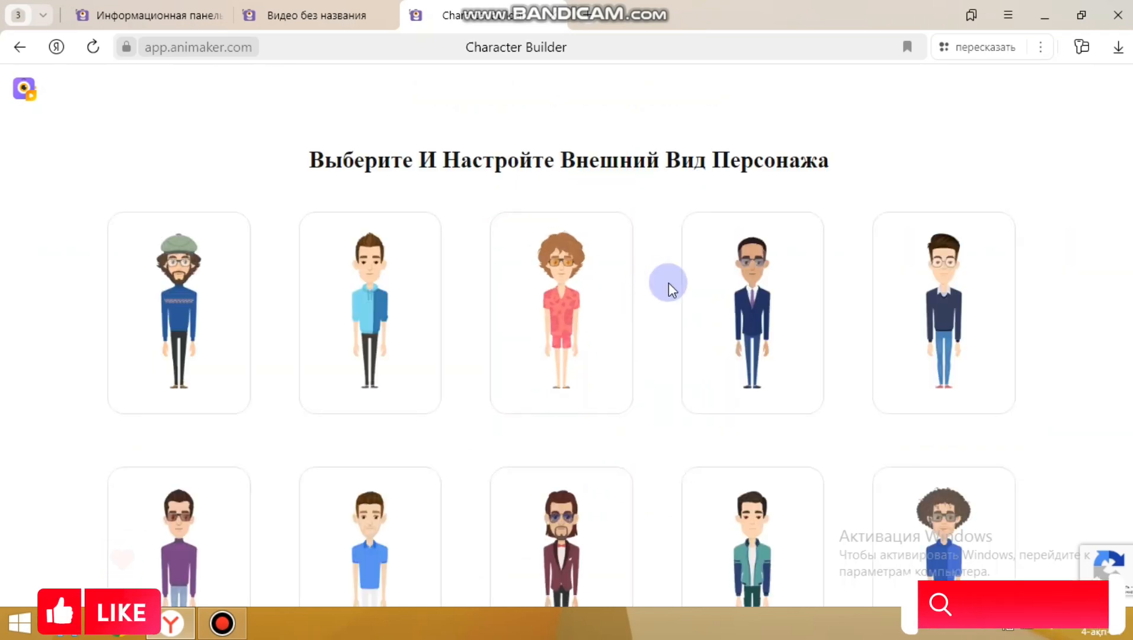
Step: Choose the dark-haired male preset wearing a teal jacket with navy sleeves as the base character
{"action": "scroll", "coordinate": [652, 355], "scroll_direction": "down", "scroll_amount": 3}
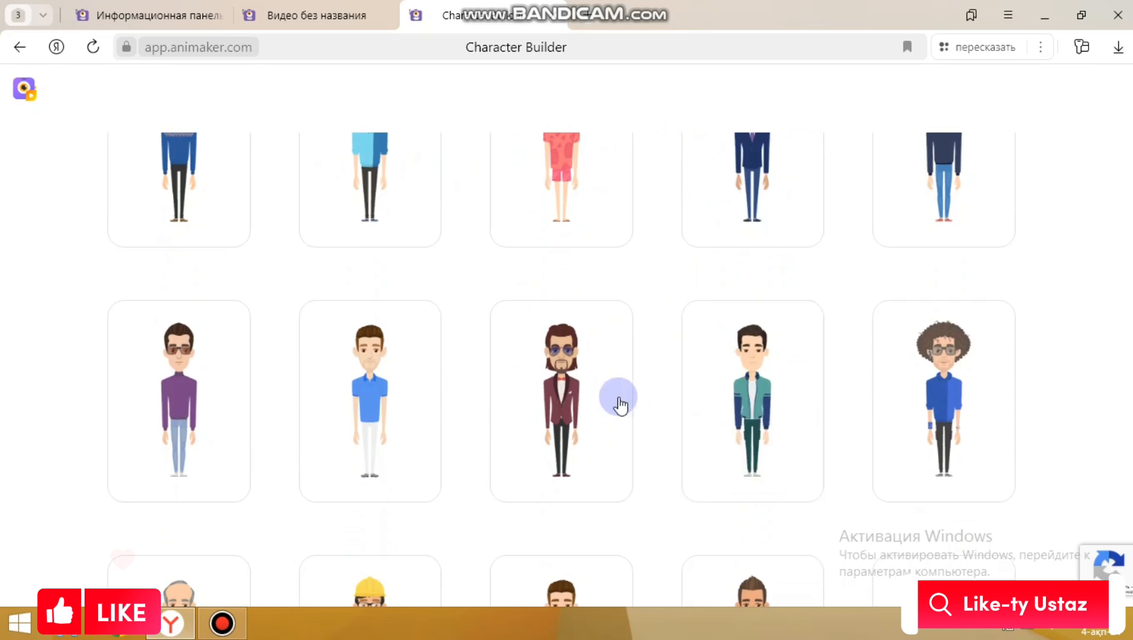
{"action": "scroll", "coordinate": [252, 379], "scroll_direction": "down", "scroll_amount": 4}
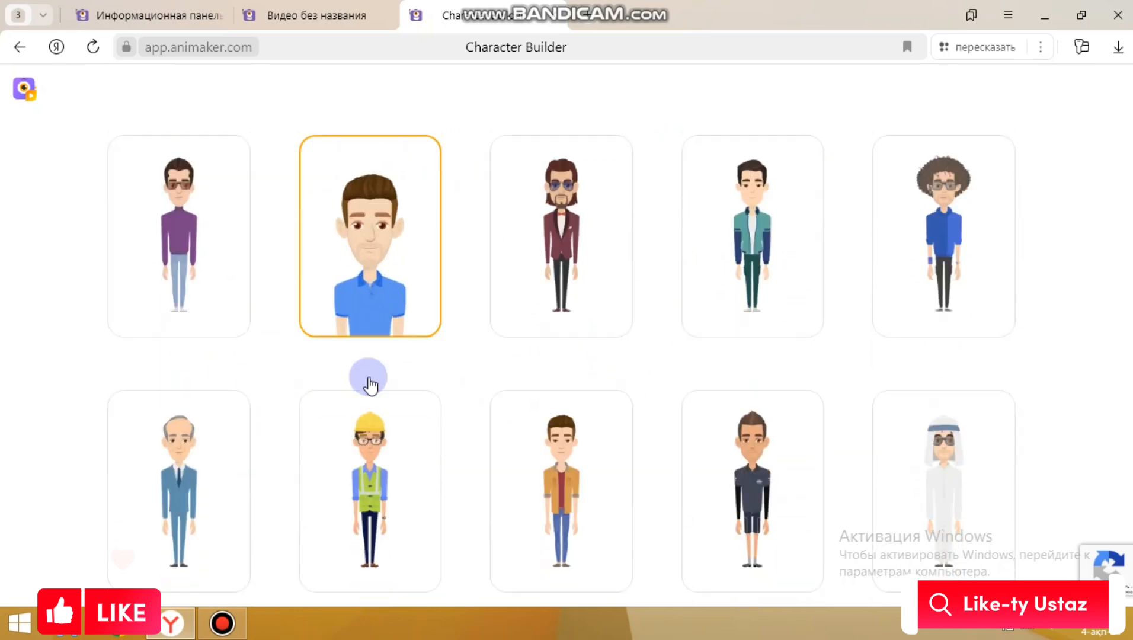
{"action": "scroll", "coordinate": [788, 320], "scroll_direction": "up", "scroll_amount": 3}
{"action": "left_click", "coordinate": [761, 315]}
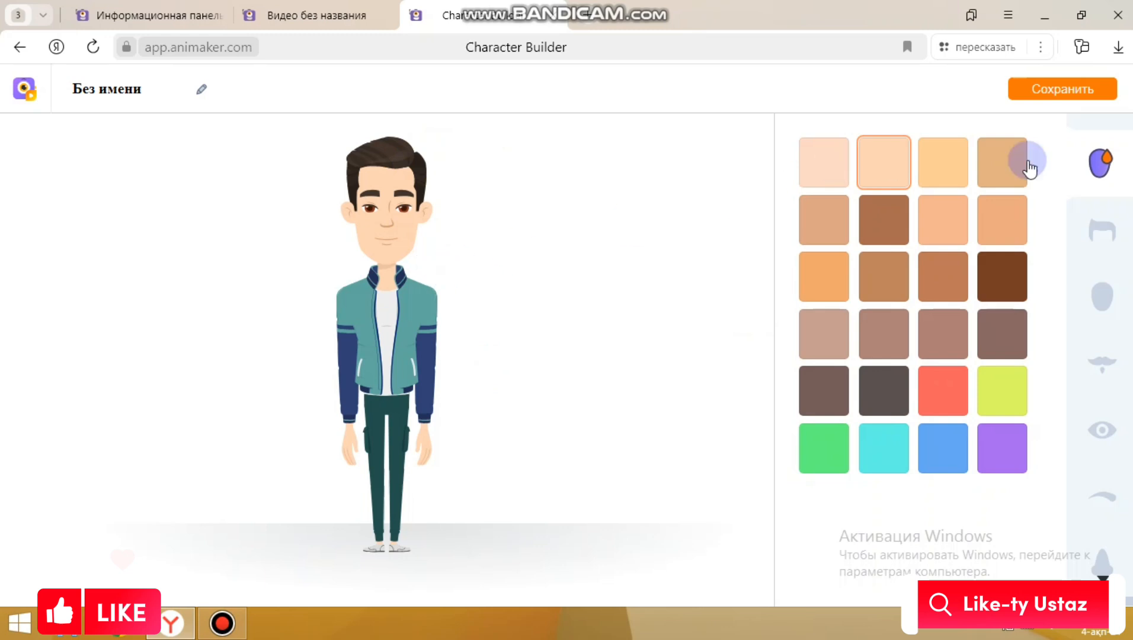
Step: Try several skin tones on the character and settle on the light orange-tan one
{"action": "left_click", "coordinate": [823, 224]}
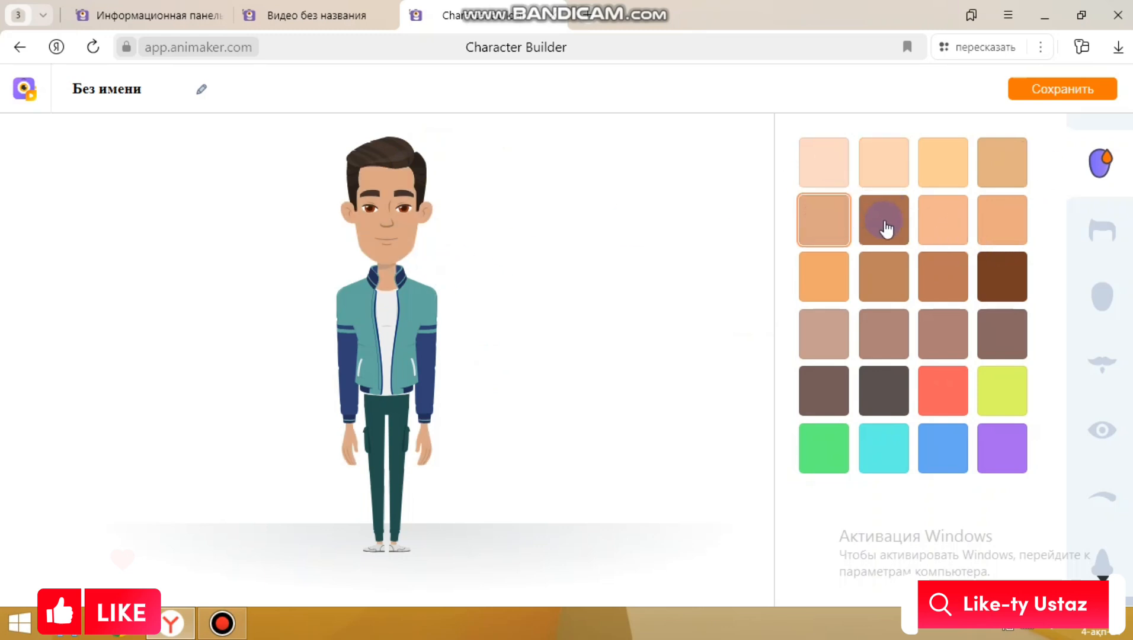
{"action": "left_click", "coordinate": [942, 209]}
{"action": "left_click", "coordinate": [1003, 231]}
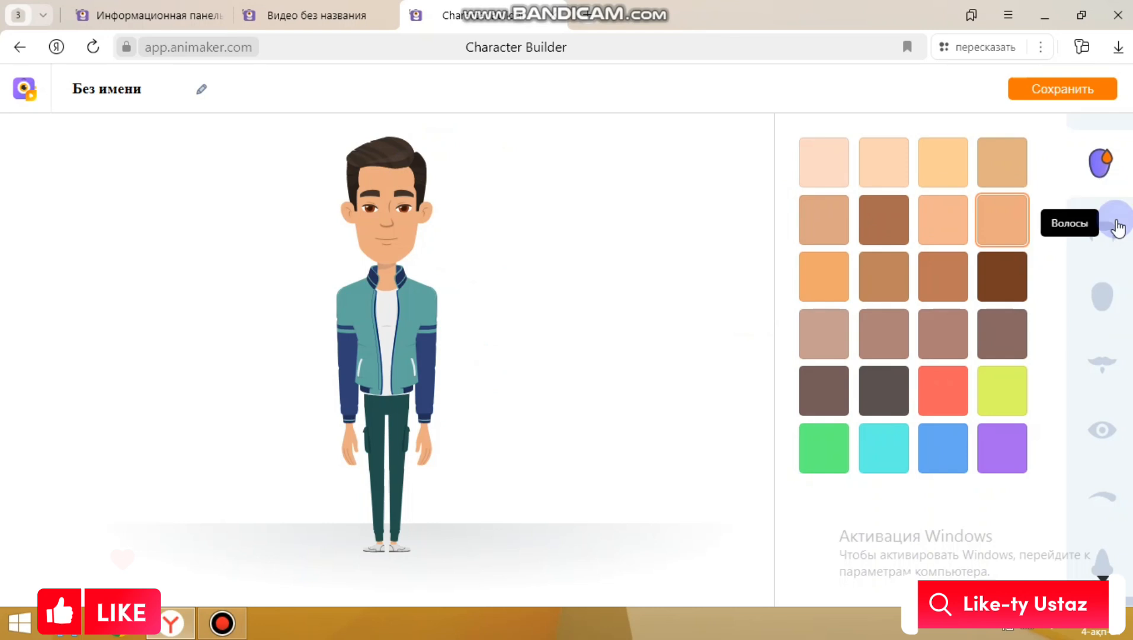
Step: Give the character the spiky brown hairstyle and bring up the face shape options
{"action": "left_click", "coordinate": [1101, 232]}
{"action": "left_click", "coordinate": [969, 355]}
{"action": "left_click", "coordinate": [1101, 298]}
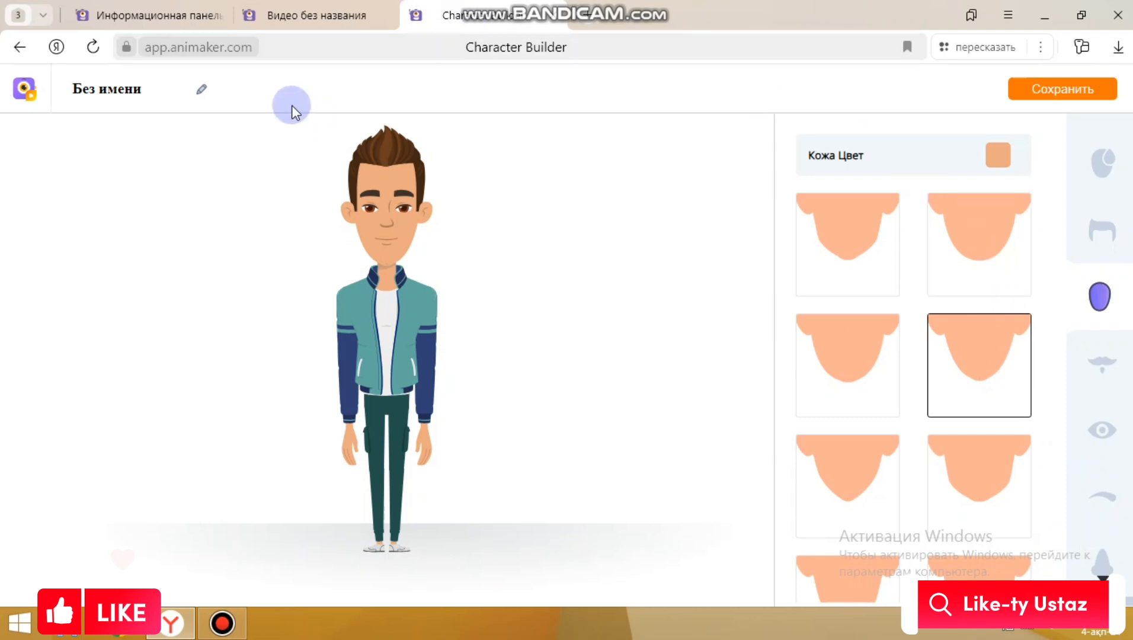
Step: Replace the character's default name with a capitalized male first name and save the character
{"action": "left_click_drag", "start_coordinate": [147, 92], "coordinate": [23, 131]}
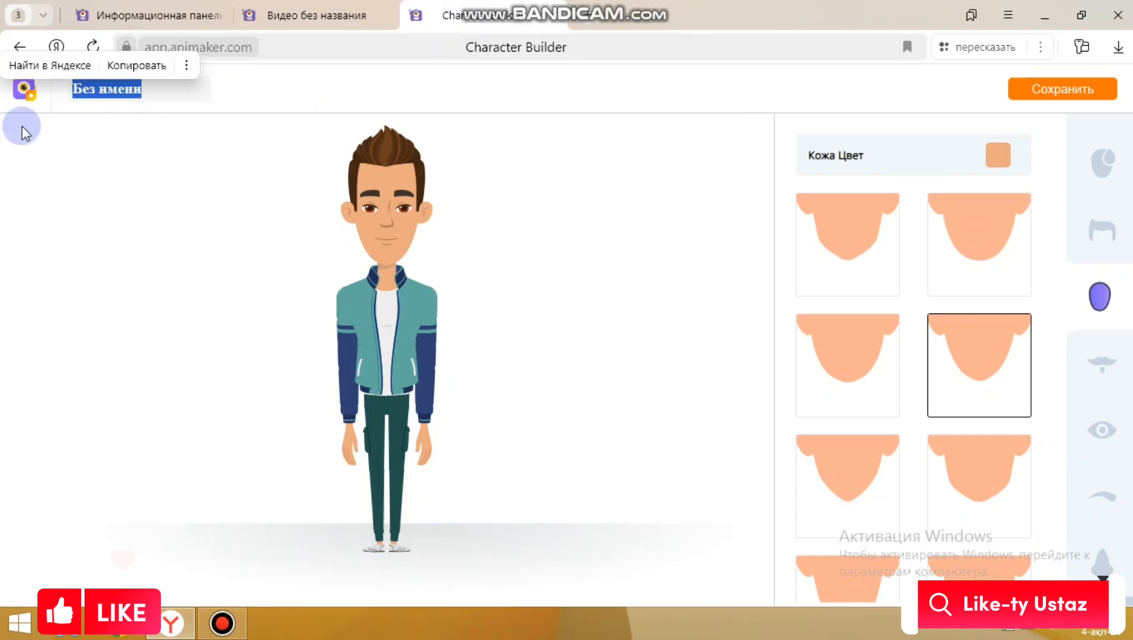
{"action": "type", "text": "руслан"}
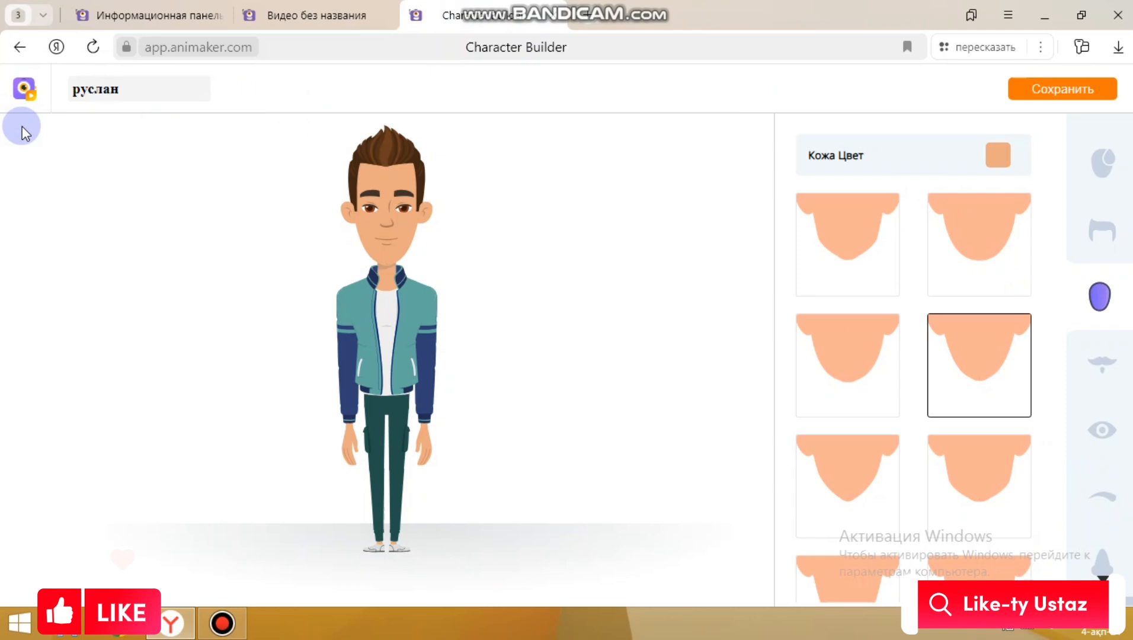
{"action": "key", "text": "Left"}
{"action": "key", "text": "Left"}
{"action": "key", "text": "Left"}
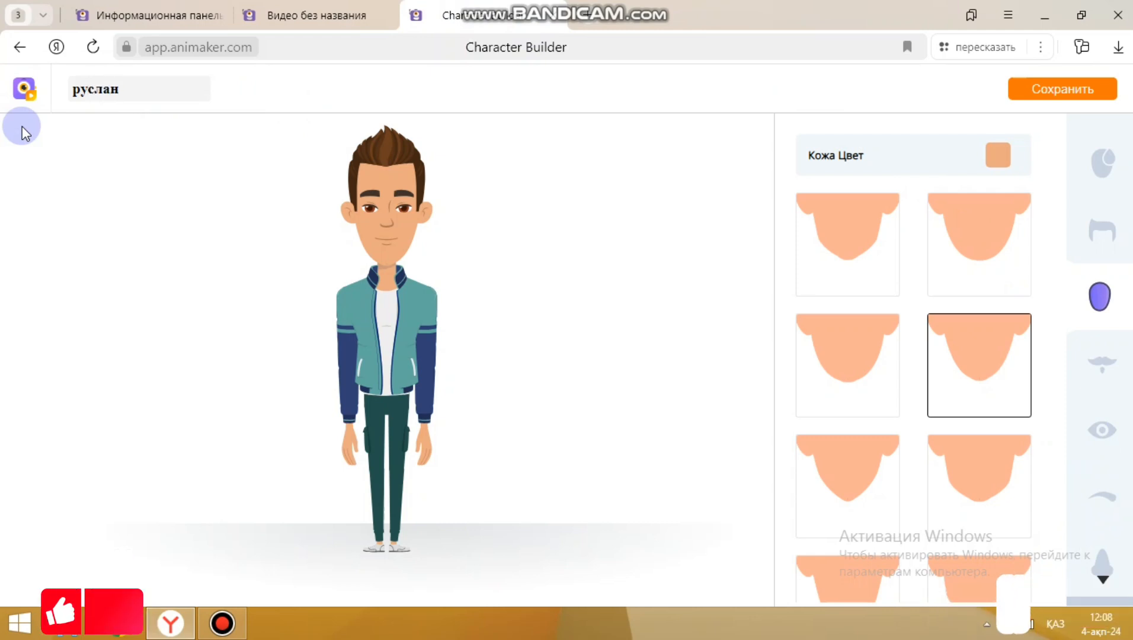
{"action": "key", "text": "BackSpace"}
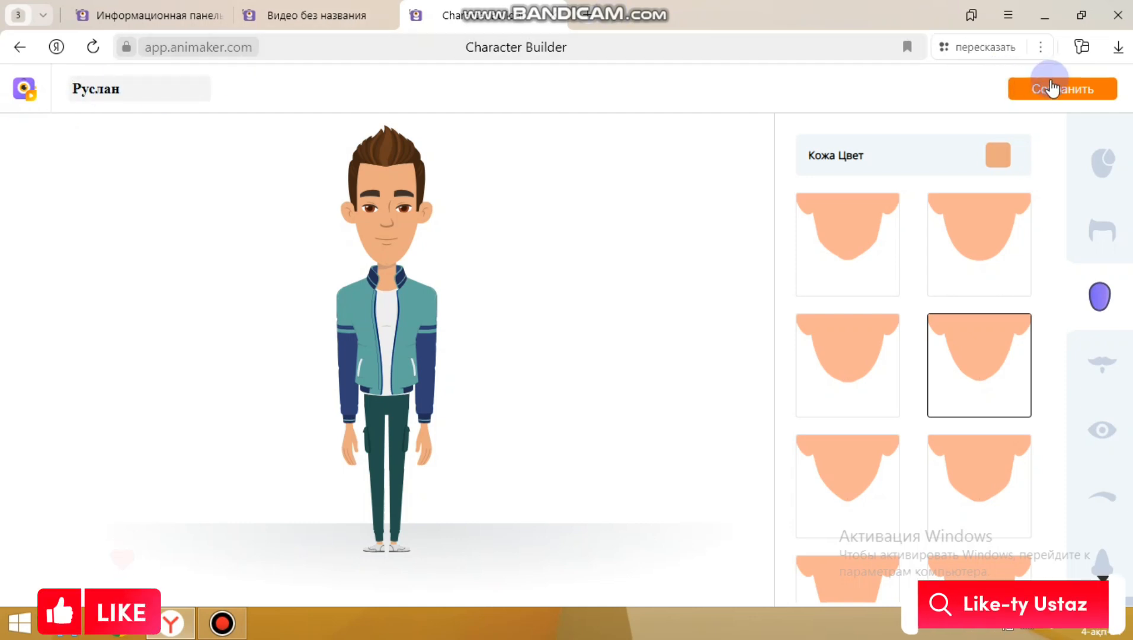
{"action": "left_click", "coordinate": [1060, 89]}
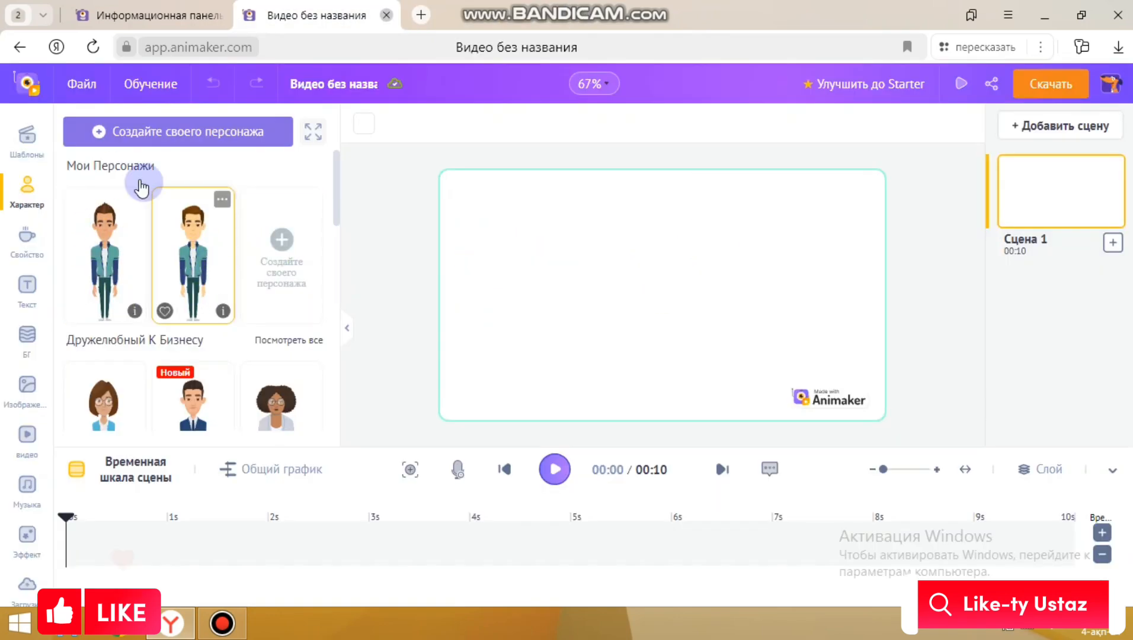
Step: Add the saved lighter-brown-haired custom character to the empty scene and move it to the scene's left side
{"action": "left_click", "coordinate": [203, 243]}
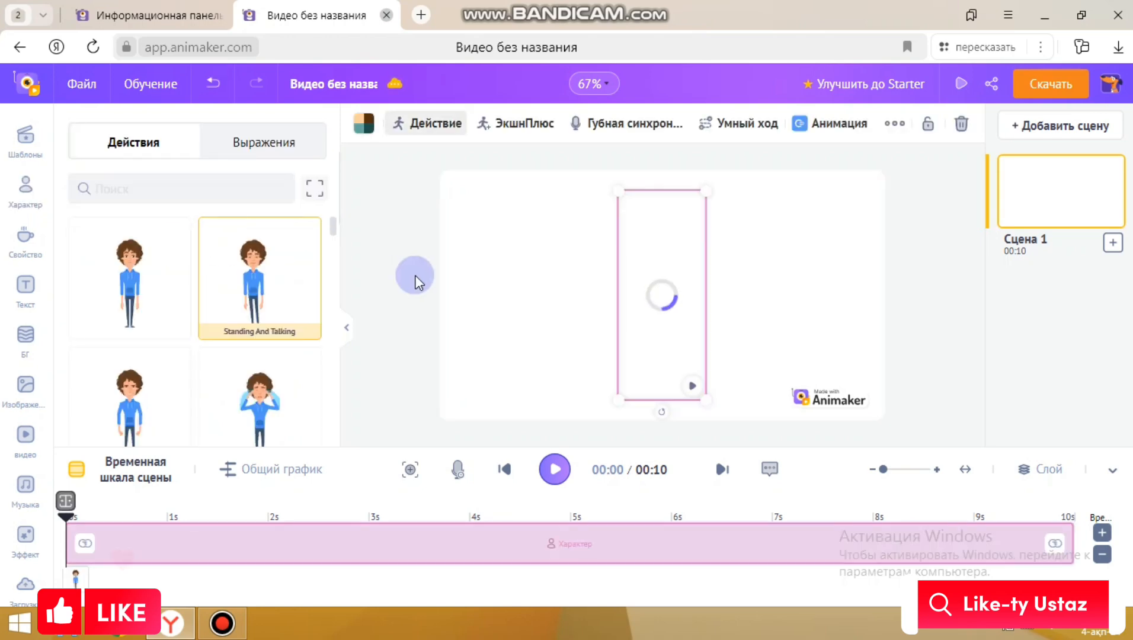
{"action": "left_click", "coordinate": [643, 308]}
{"action": "left_click_drag", "start_coordinate": [643, 309], "coordinate": [547, 305]}
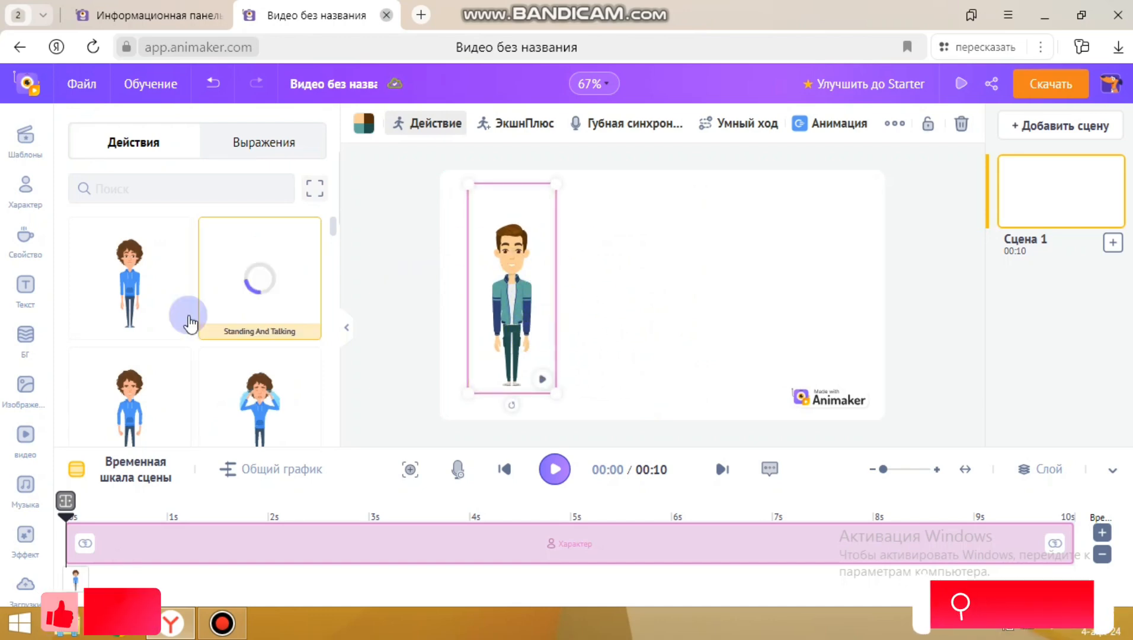
Step: Try the Standing And Talking actions on the character and settle on Presenting With Stick
{"action": "left_click", "coordinate": [272, 297]}
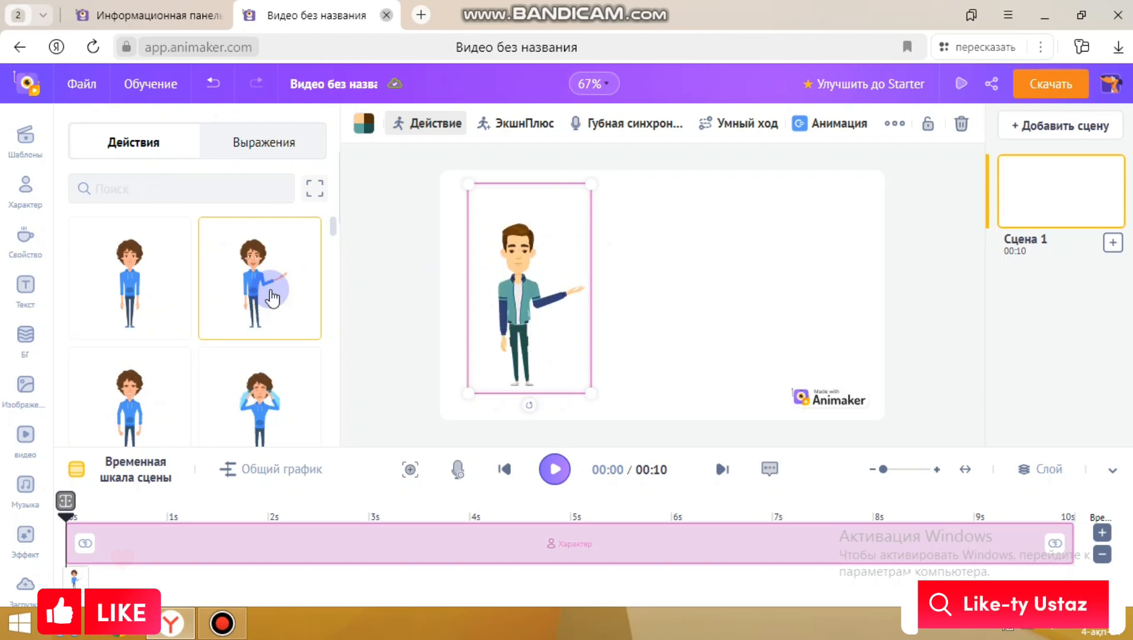
{"action": "scroll", "coordinate": [233, 296], "scroll_direction": "down", "scroll_amount": 2}
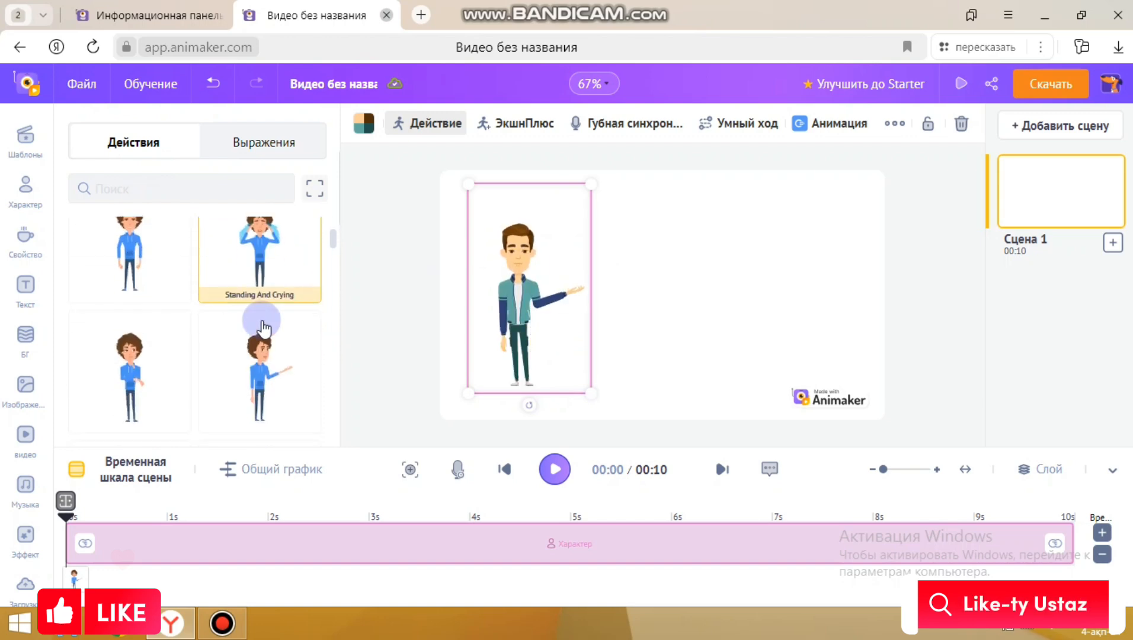
{"action": "left_click", "coordinate": [275, 379]}
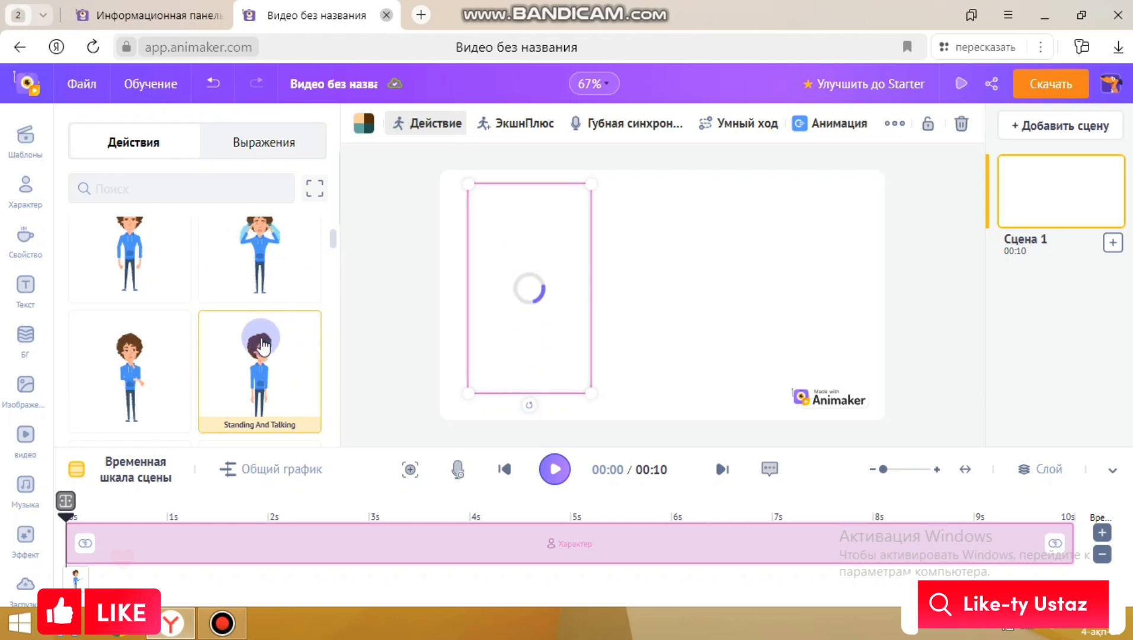
{"action": "scroll", "coordinate": [273, 341], "scroll_direction": "down", "scroll_amount": 3}
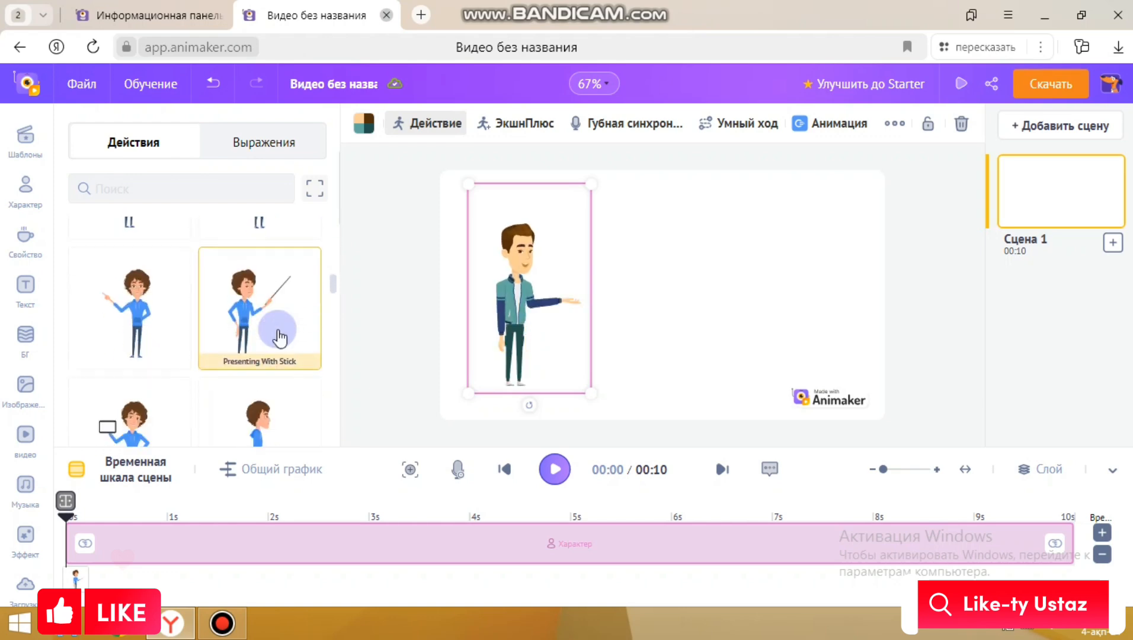
{"action": "left_click", "coordinate": [272, 314]}
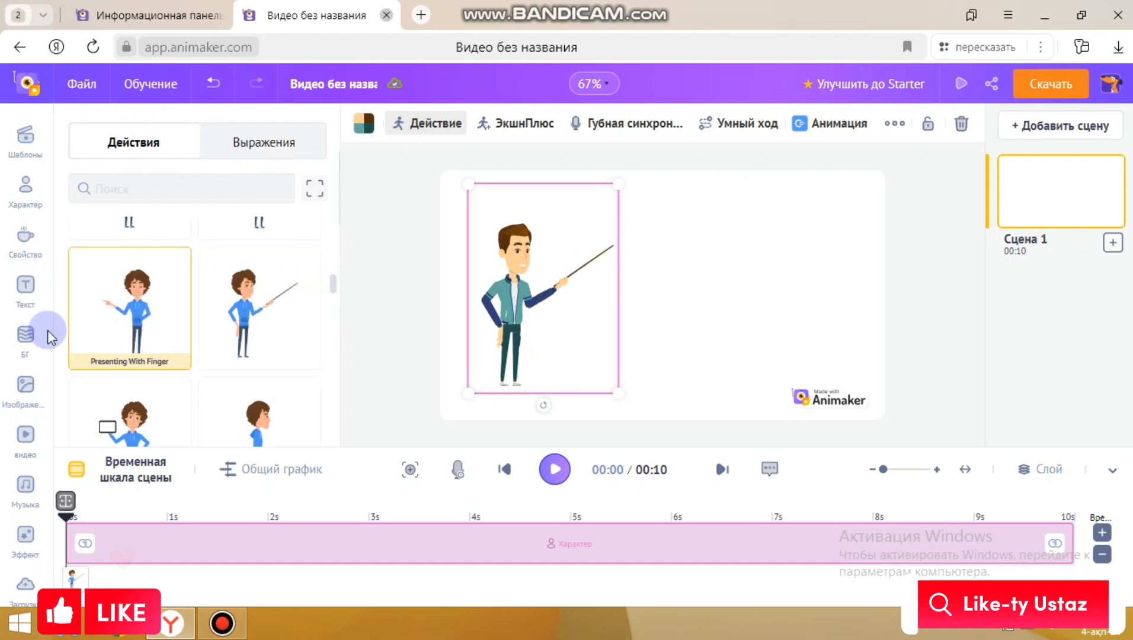
Step: Apply the business background with the blank whiteboard and shift the character slightly down and left beside the board
{"action": "left_click", "coordinate": [27, 341]}
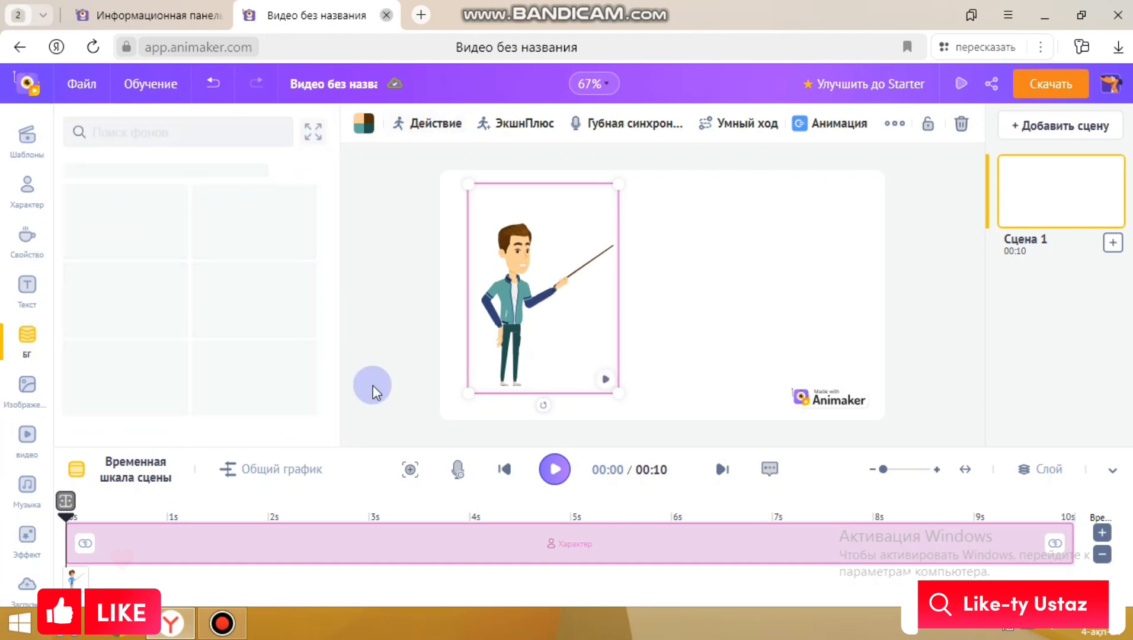
{"action": "left_click", "coordinate": [261, 231]}
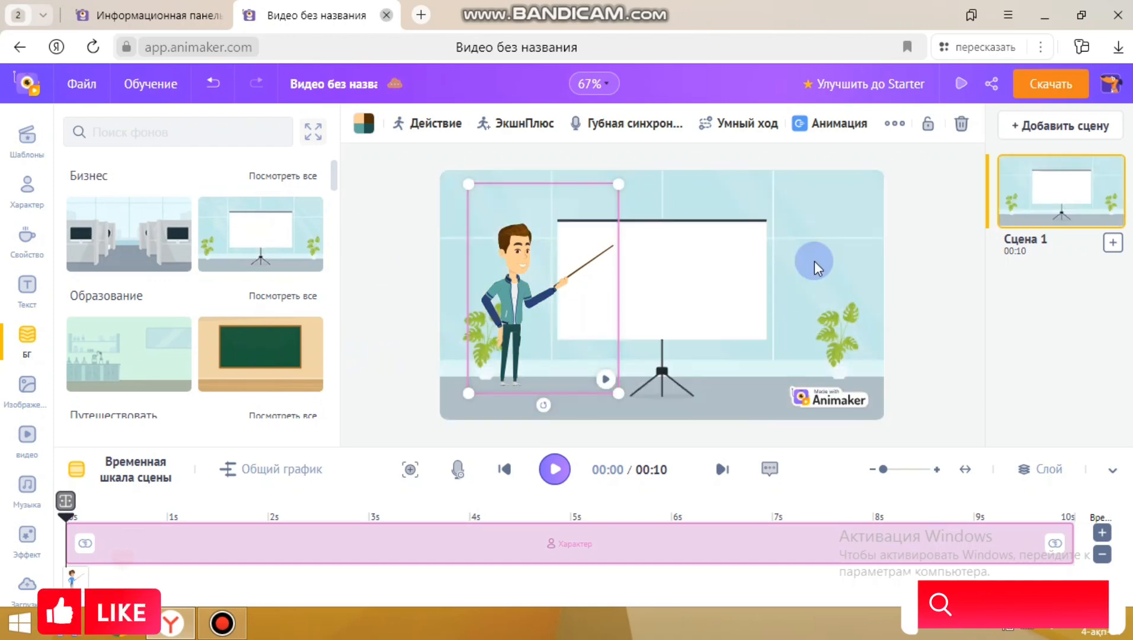
{"action": "left_click_drag", "start_coordinate": [567, 275], "coordinate": [554, 283]}
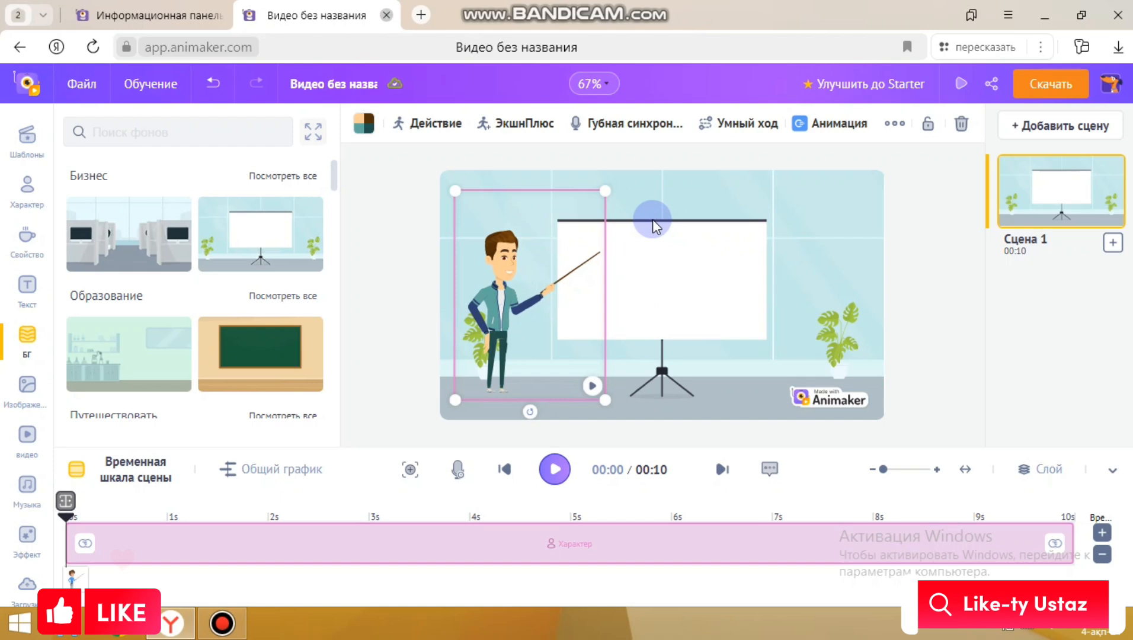
Step: Try adding Standing And Crying as a second ЭкшнПлюс action for the character, then remove it and leave ЭкшнПлюс
{"action": "left_click", "coordinate": [441, 123]}
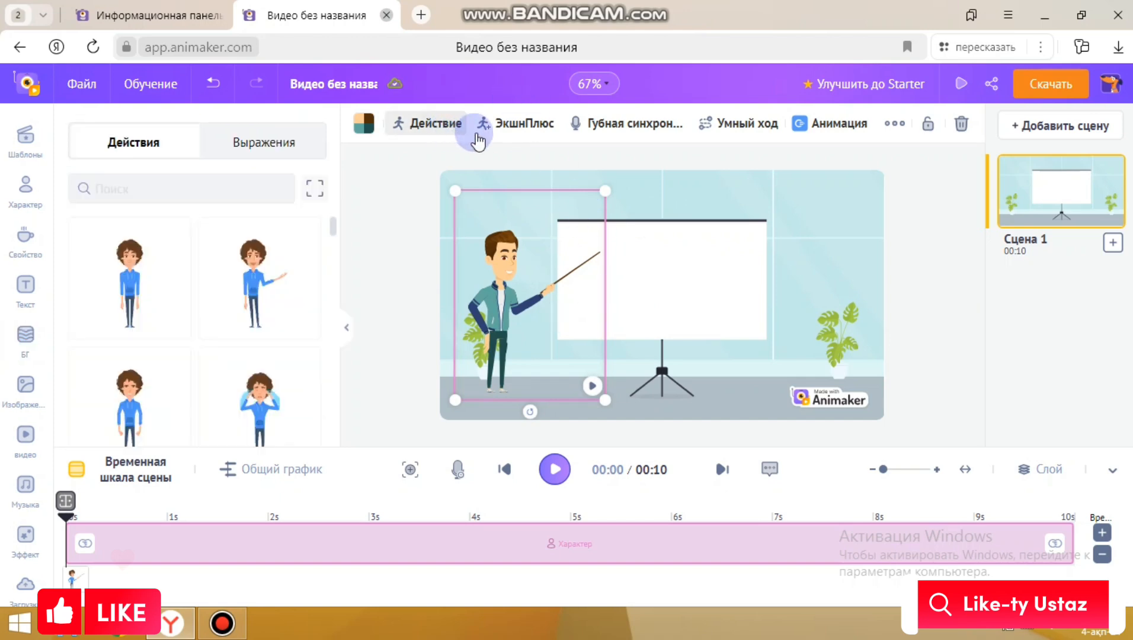
{"action": "left_click", "coordinate": [478, 134]}
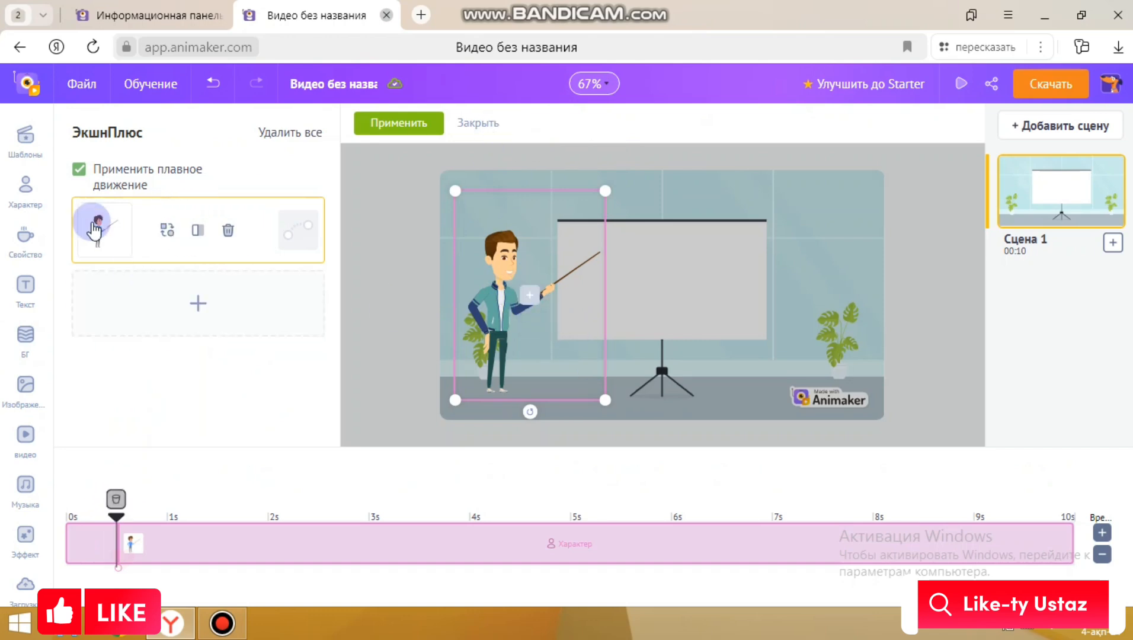
{"action": "left_click", "coordinate": [202, 296]}
{"action": "left_click", "coordinate": [278, 428]}
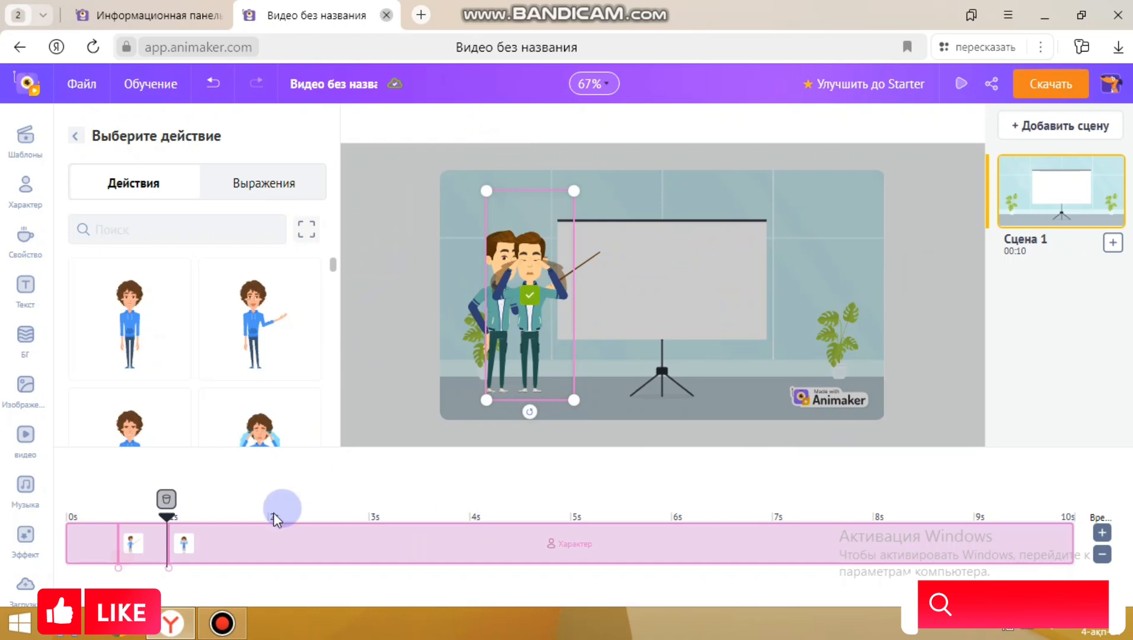
{"action": "left_click", "coordinate": [166, 499]}
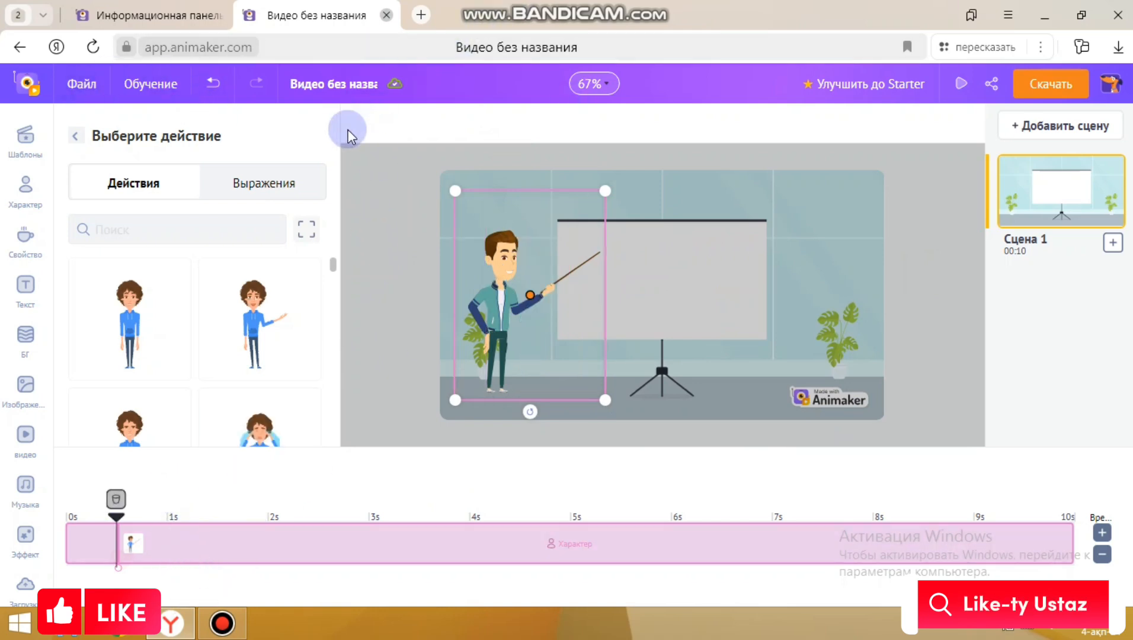
{"action": "left_click", "coordinate": [112, 173]}
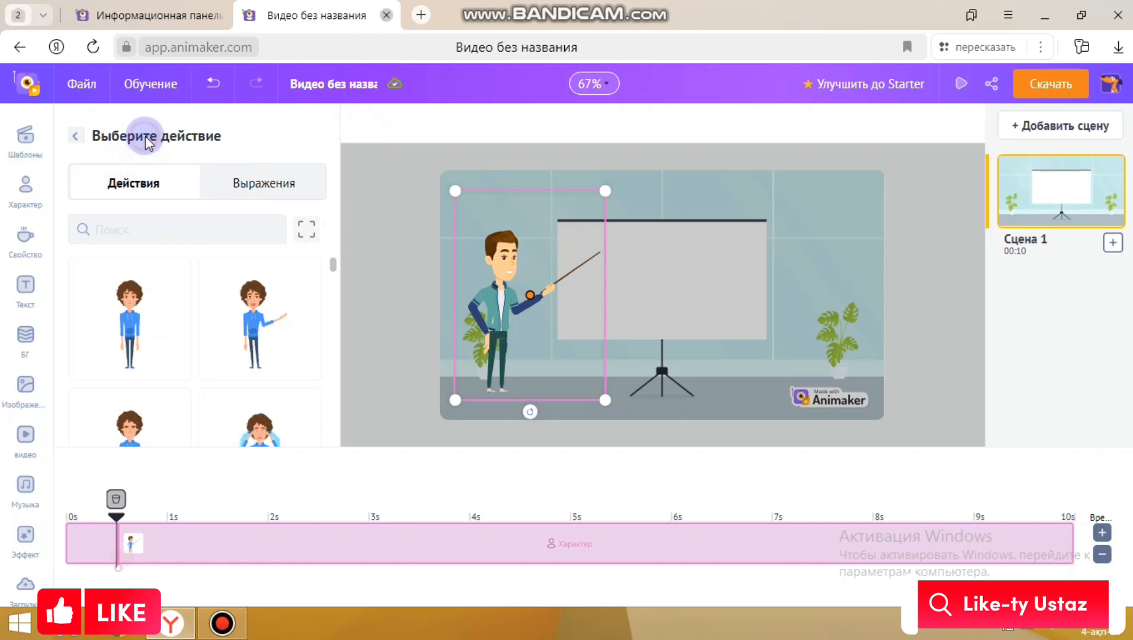
{"action": "left_click", "coordinate": [79, 138]}
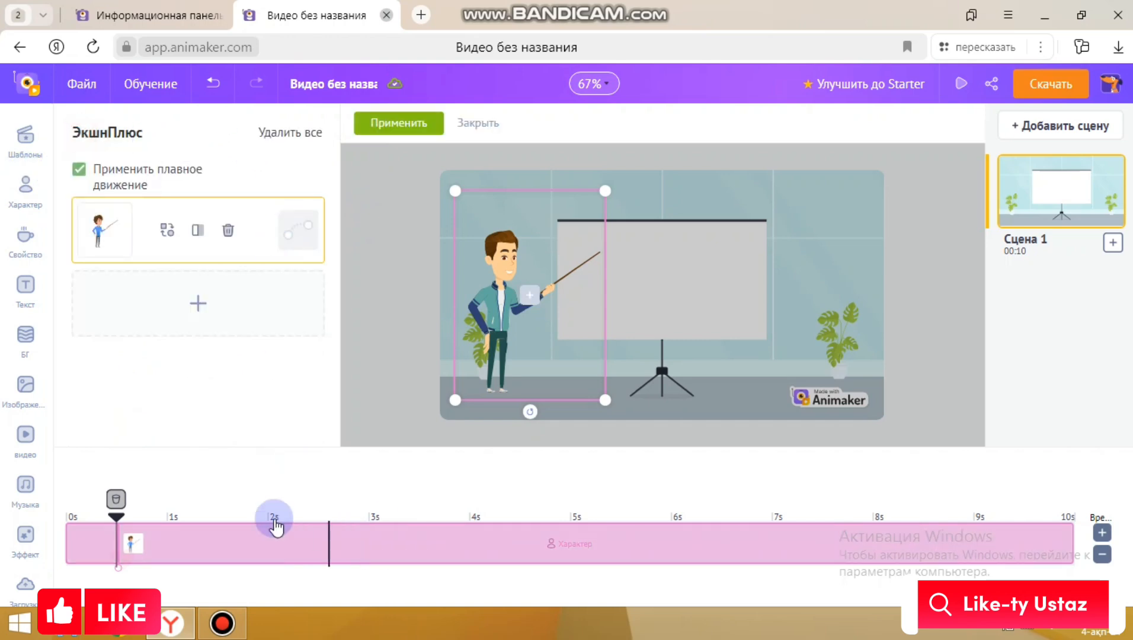
{"action": "left_click", "coordinate": [26, 183]}
{"action": "left_click", "coordinate": [492, 123]}
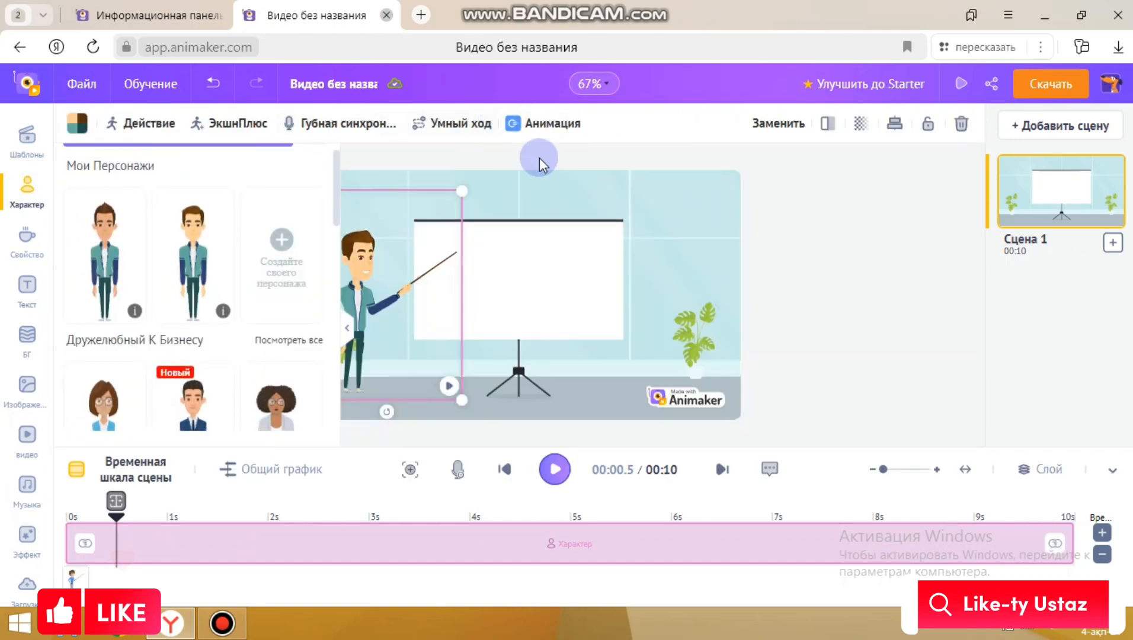
Step: Try a Слева направо Умный ход path moving the character in front of the whiteboard, preview it and discard it
{"action": "left_click", "coordinate": [477, 123]}
{"action": "left_click_drag", "start_coordinate": [794, 326], "coordinate": [554, 310]}
{"action": "left_click", "coordinate": [532, 296]}
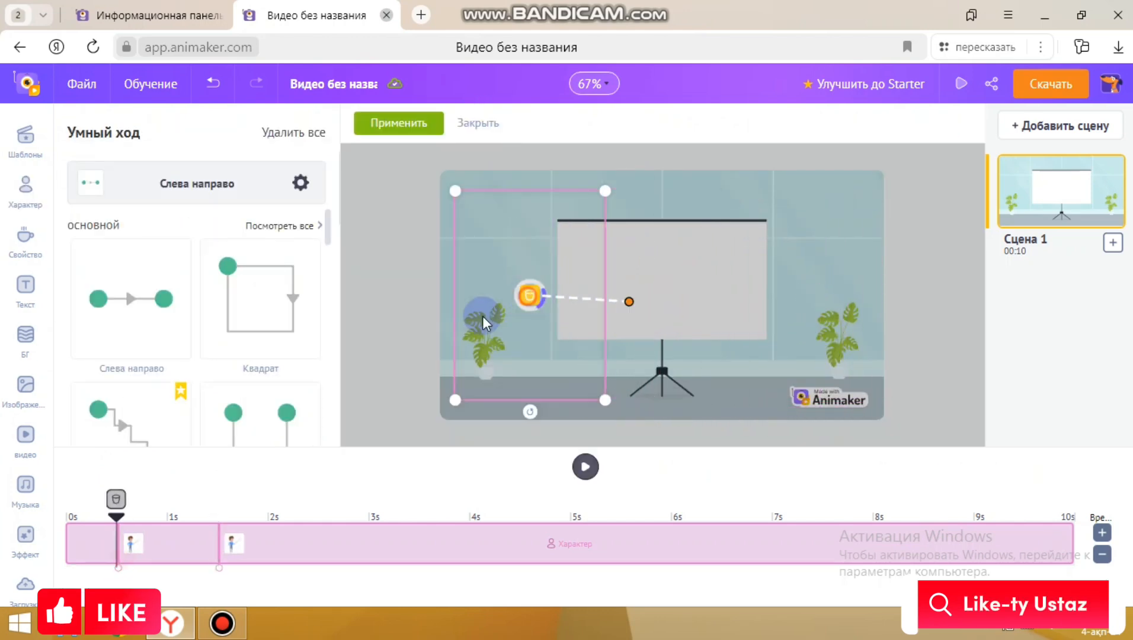
{"action": "left_click", "coordinate": [630, 301]}
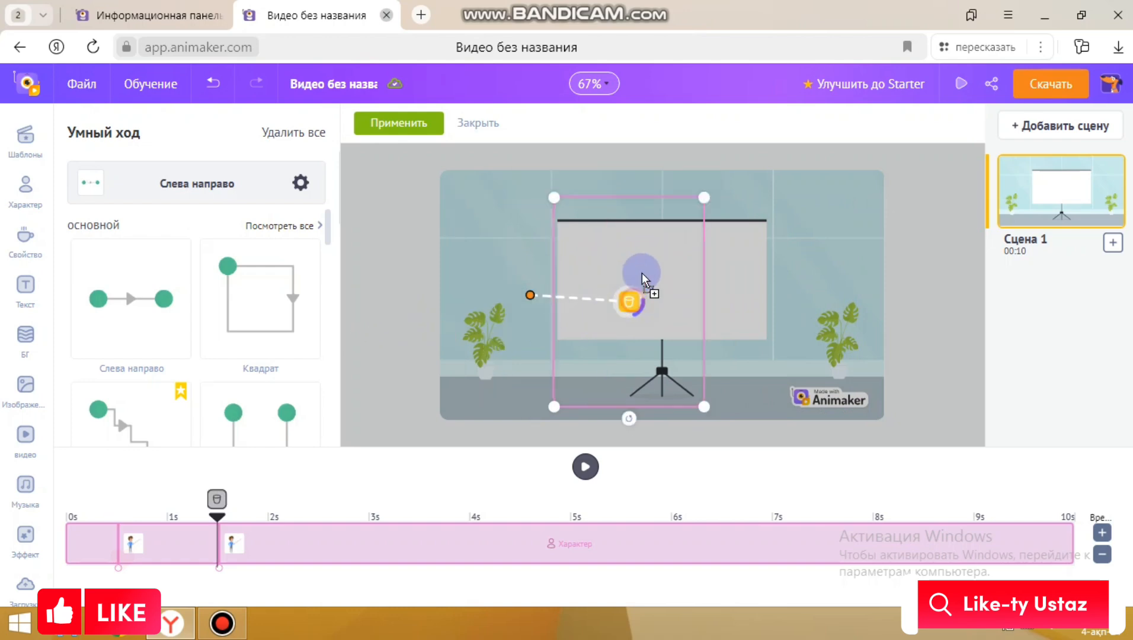
{"action": "left_click_drag", "start_coordinate": [584, 330], "coordinate": [641, 321]}
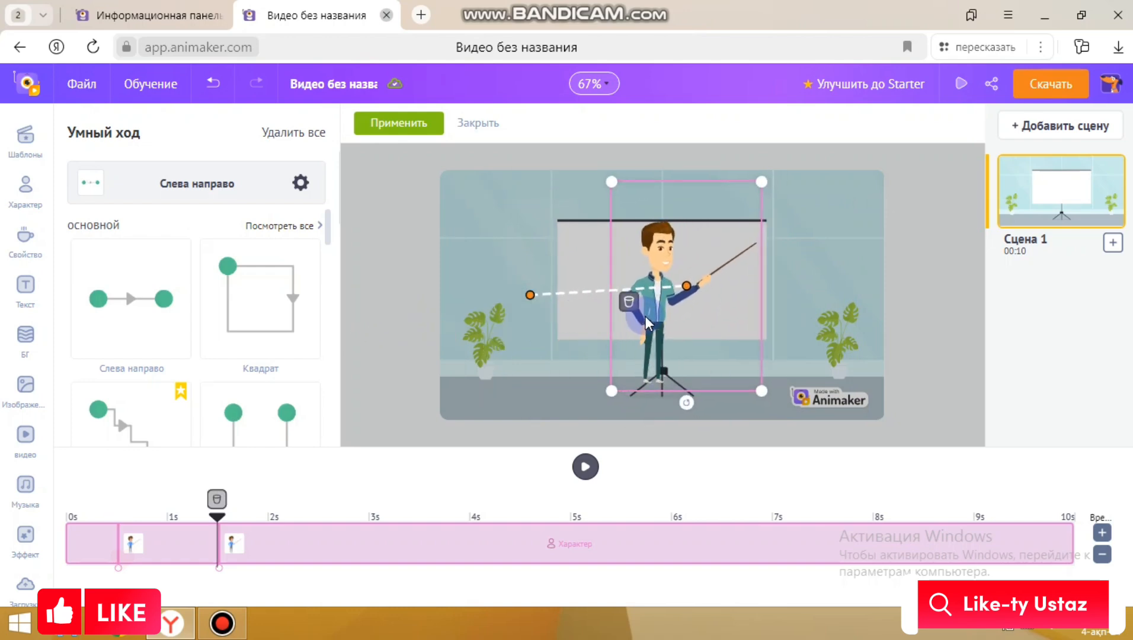
{"action": "left_click", "coordinate": [66, 519]}
{"action": "left_click", "coordinate": [585, 466]}
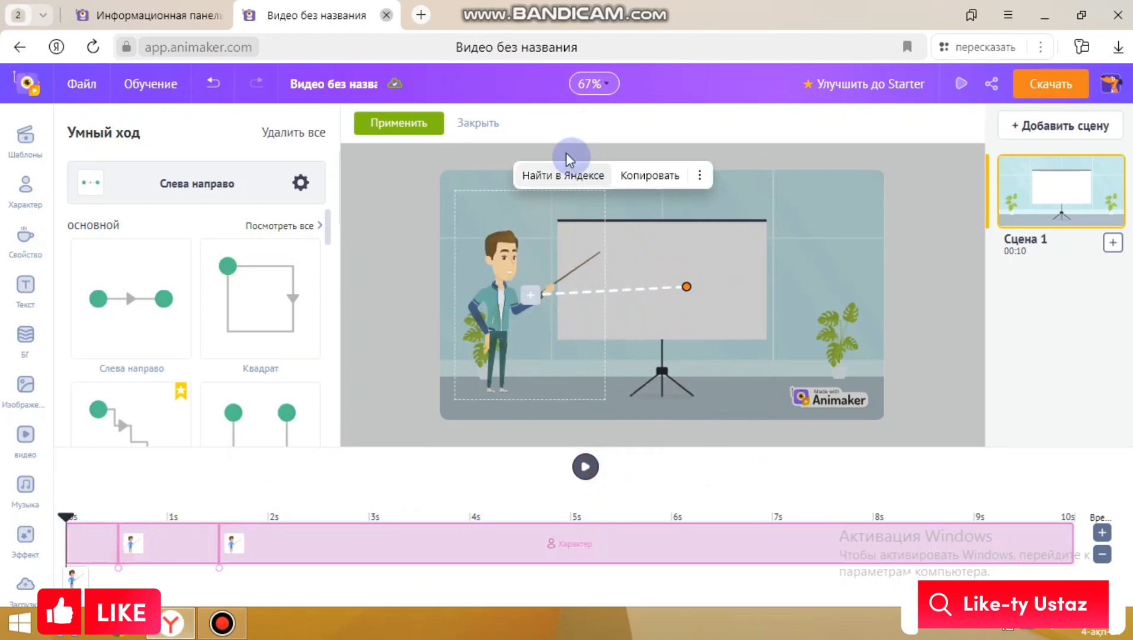
{"action": "left_click", "coordinate": [475, 126]}
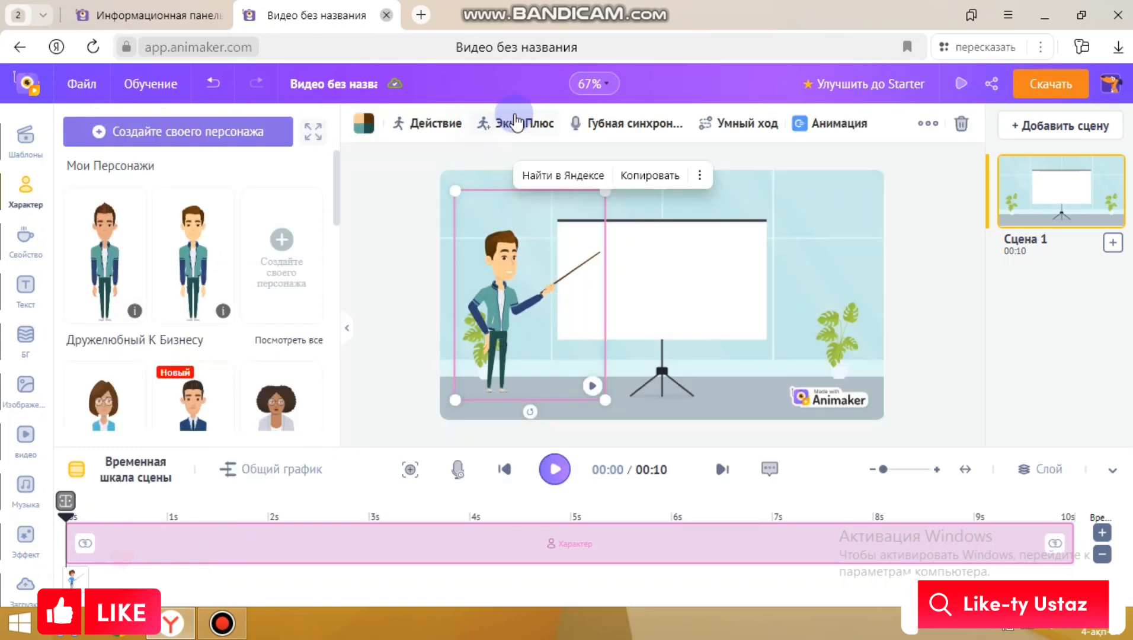
Step: Give the character the Zoomin против часовой стрелки entrance effect, preview the scene and browse the other effects
{"action": "left_click", "coordinate": [849, 125]}
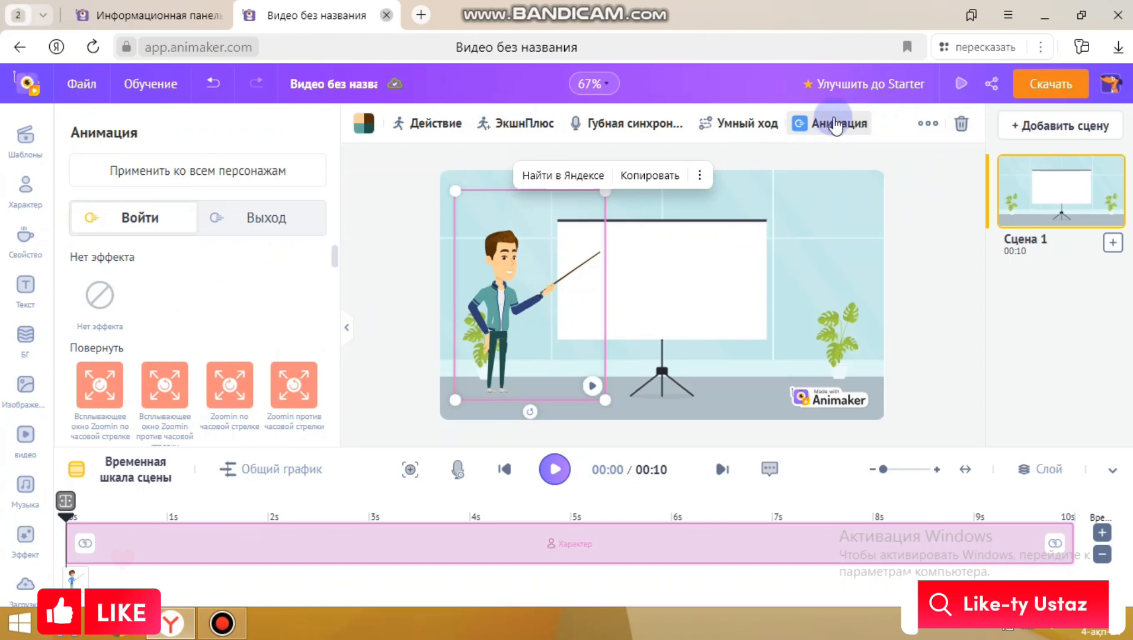
{"action": "left_click", "coordinate": [293, 385]}
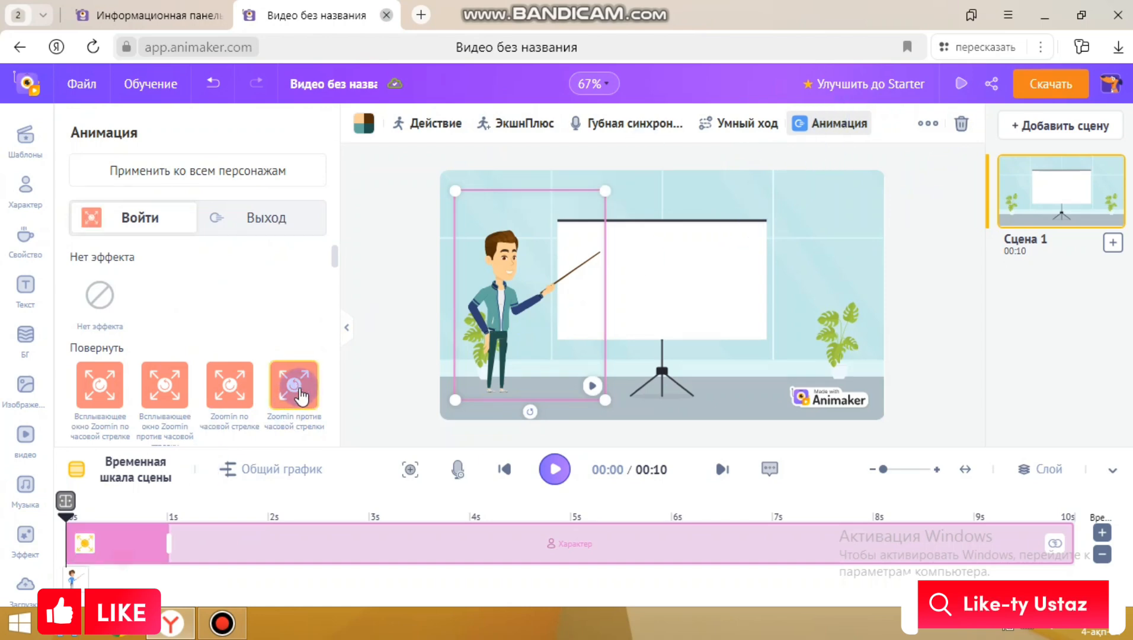
{"action": "left_click", "coordinate": [555, 469]}
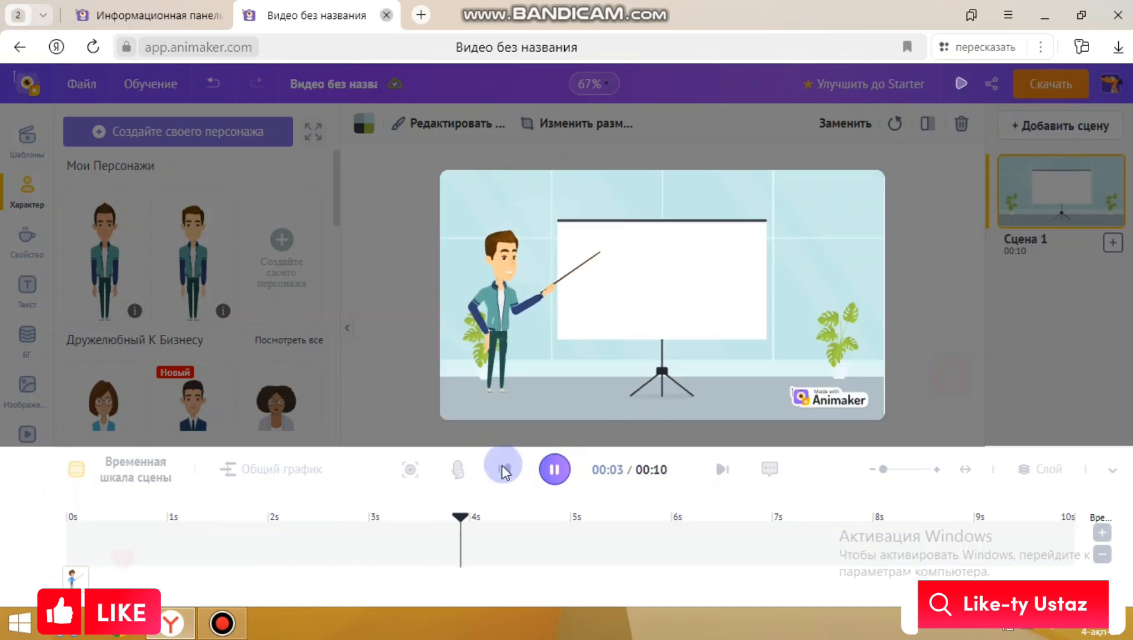
{"action": "left_click", "coordinate": [554, 469]}
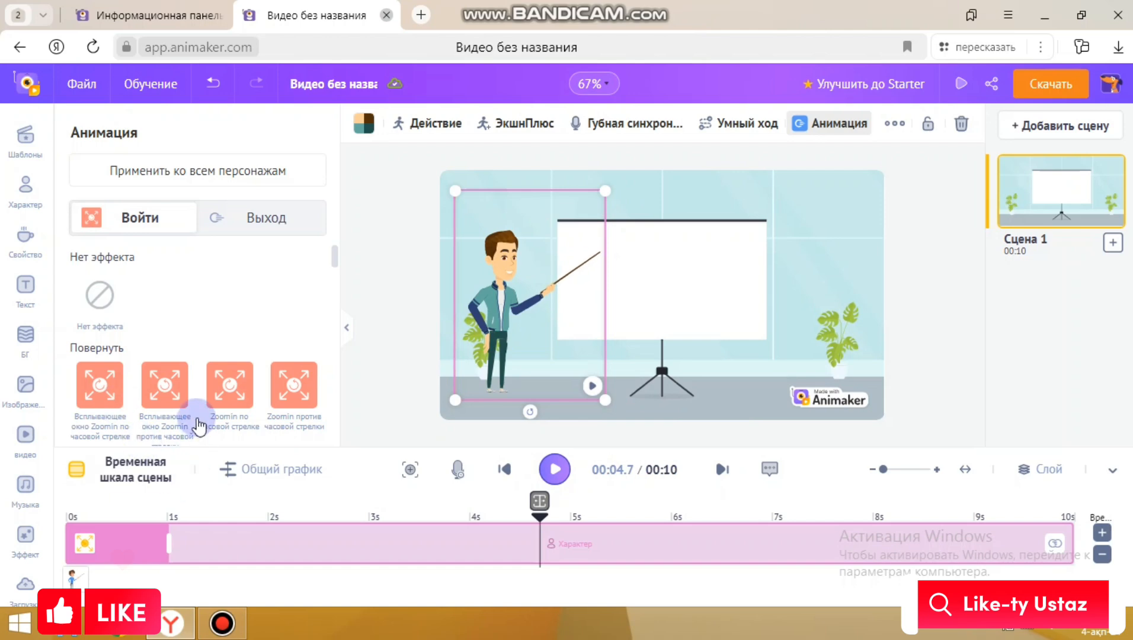
{"action": "scroll", "coordinate": [192, 413], "scroll_direction": "down", "scroll_amount": 4}
{"action": "scroll", "coordinate": [191, 394], "scroll_direction": "up", "scroll_amount": 3}
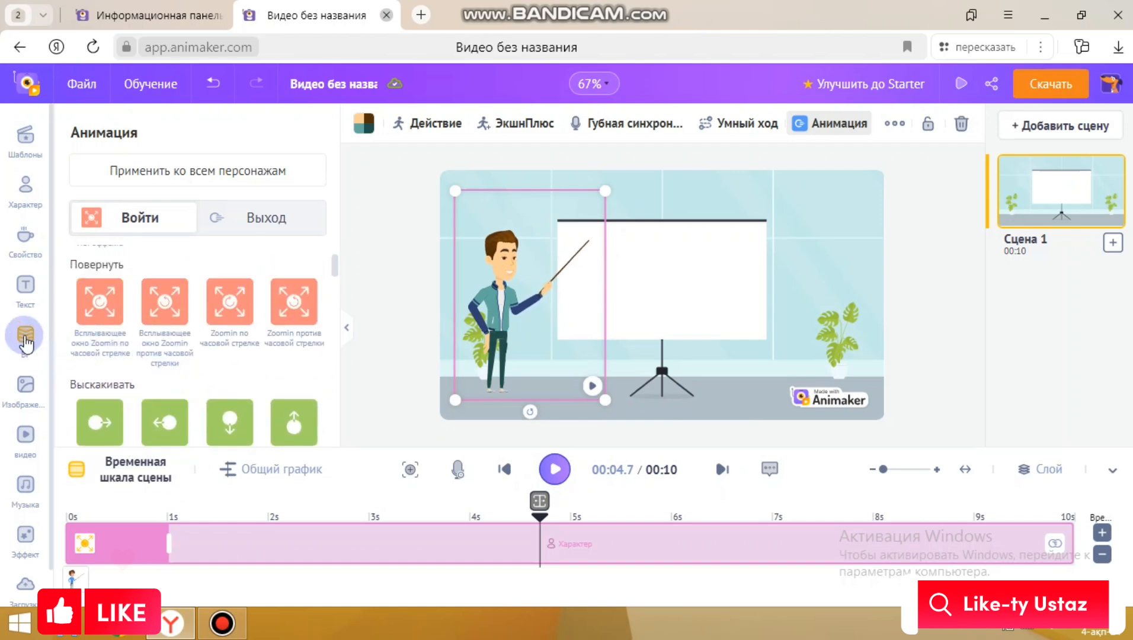
Step: Insert the travel photo of the family walking toward the airplane and position it over the whiteboard
{"action": "left_click", "coordinate": [27, 382]}
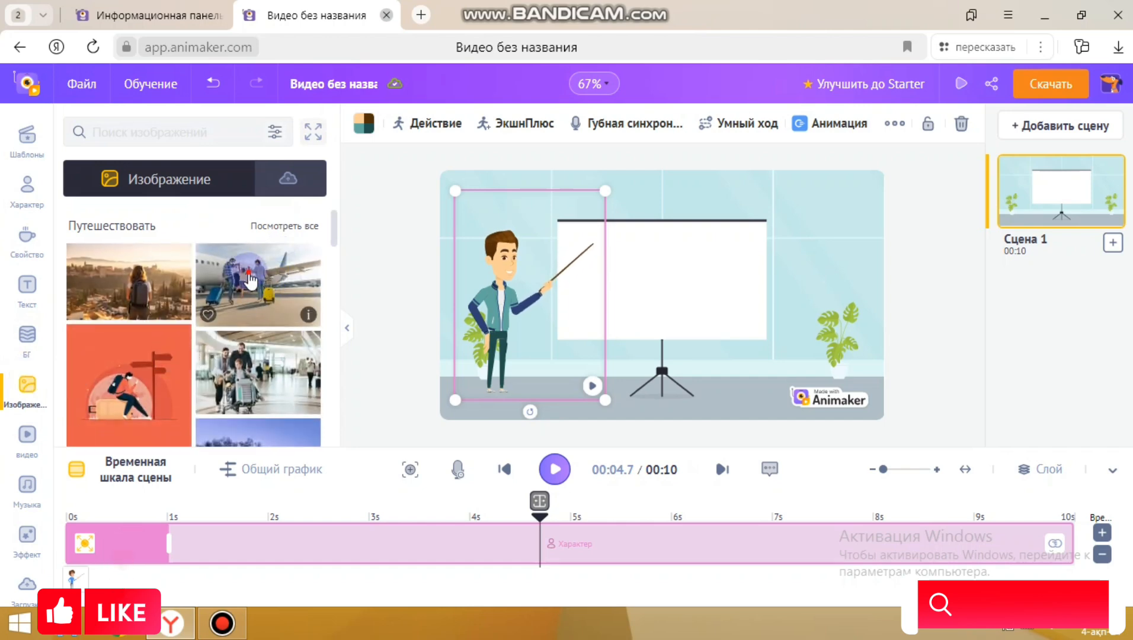
{"action": "left_click", "coordinate": [246, 278]}
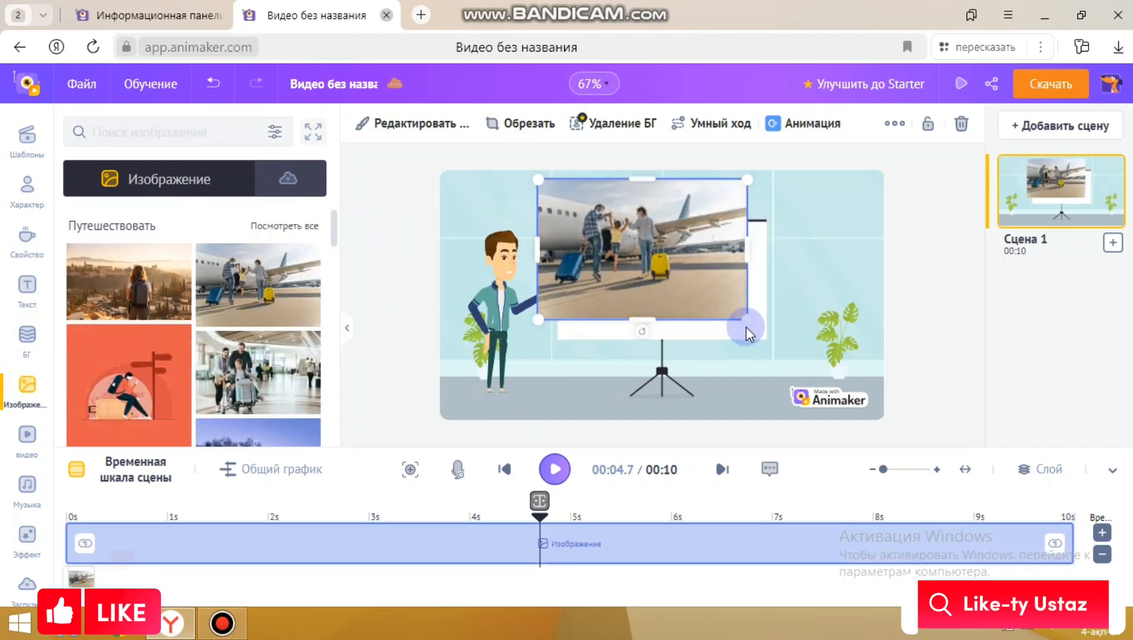
{"action": "left_click_drag", "start_coordinate": [720, 284], "coordinate": [732, 320]}
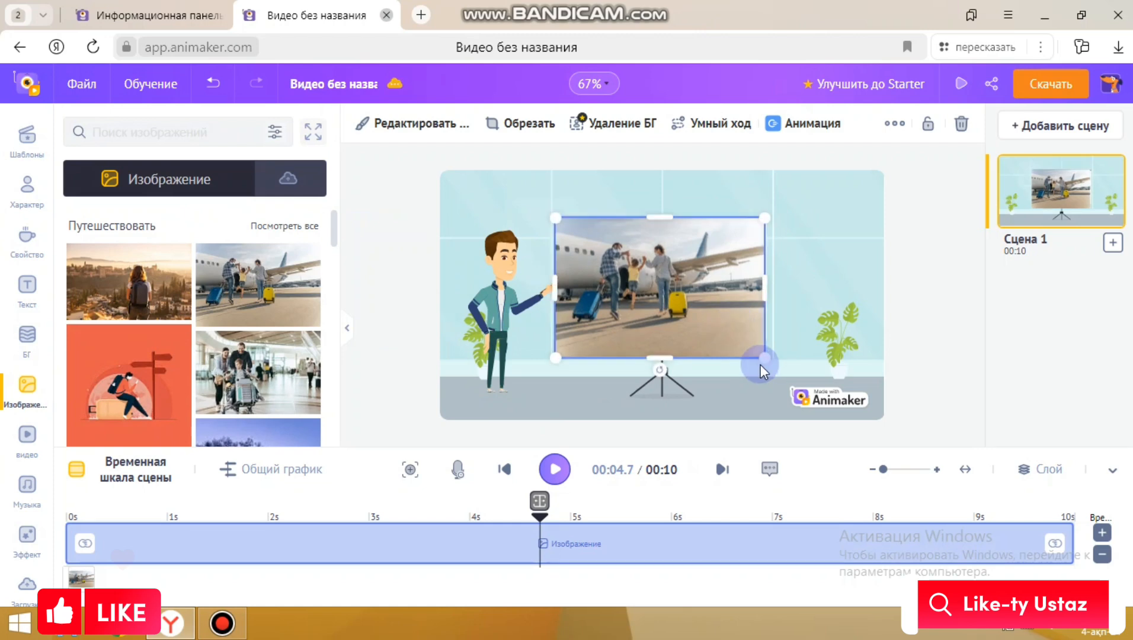
Step: Resize and reposition the airplane family photo so it fits inside the whiteboard's white surface
{"action": "left_click_drag", "start_coordinate": [761, 359], "coordinate": [720, 333]}
{"action": "left_click_drag", "start_coordinate": [660, 266], "coordinate": [680, 277]}
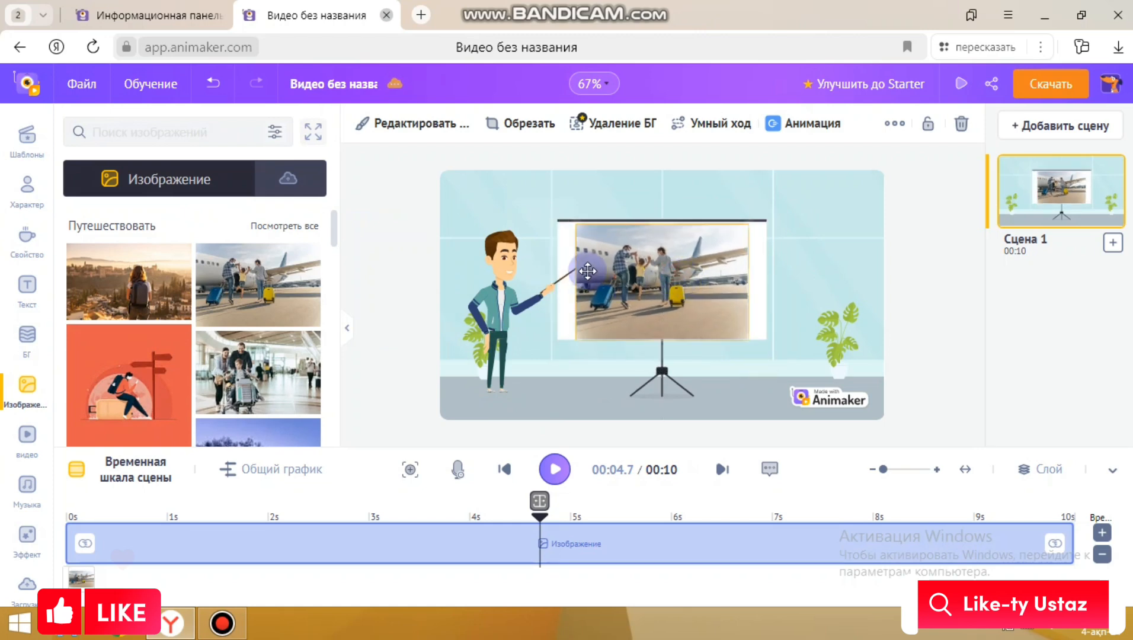
{"action": "left_click_drag", "start_coordinate": [576, 276], "coordinate": [558, 276]}
{"action": "left_click_drag", "start_coordinate": [683, 286], "coordinate": [690, 291]}
Step: Browse the stock videos, then add the colored polka-dot screen effect over the whole scene
{"action": "left_click", "coordinate": [27, 435]}
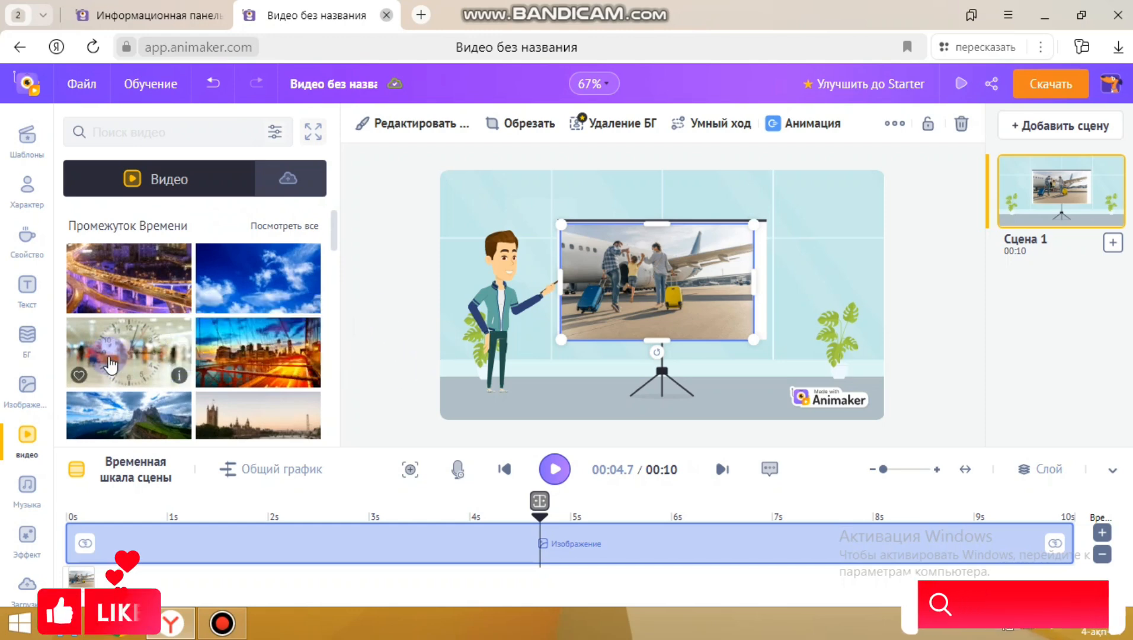
{"action": "scroll", "coordinate": [196, 332], "scroll_direction": "down", "scroll_amount": 2}
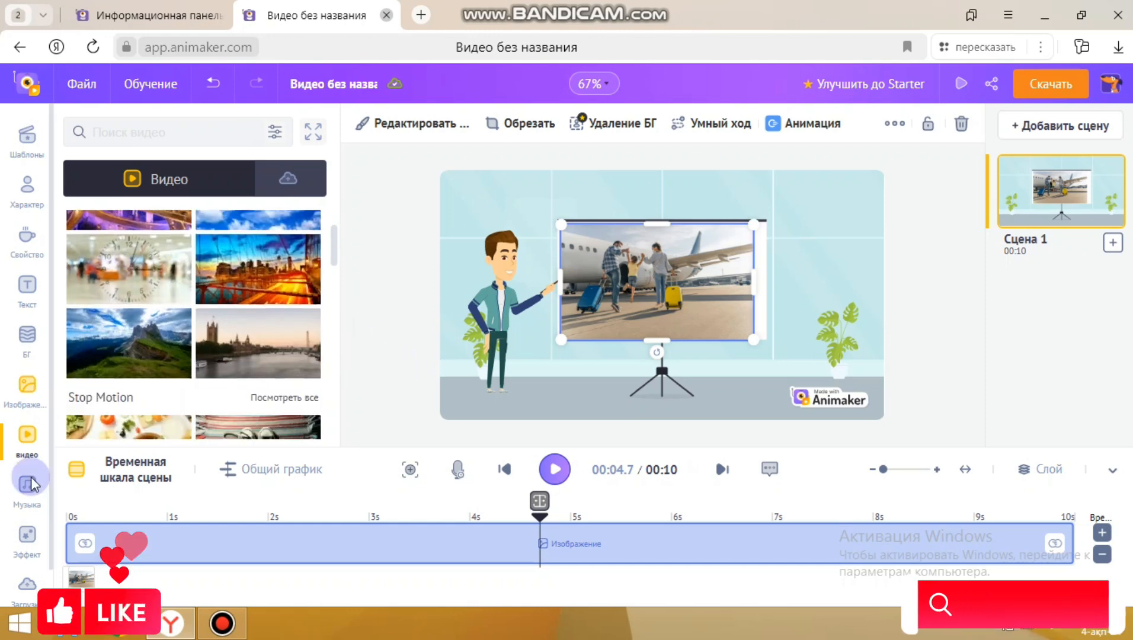
{"action": "left_click", "coordinate": [26, 540]}
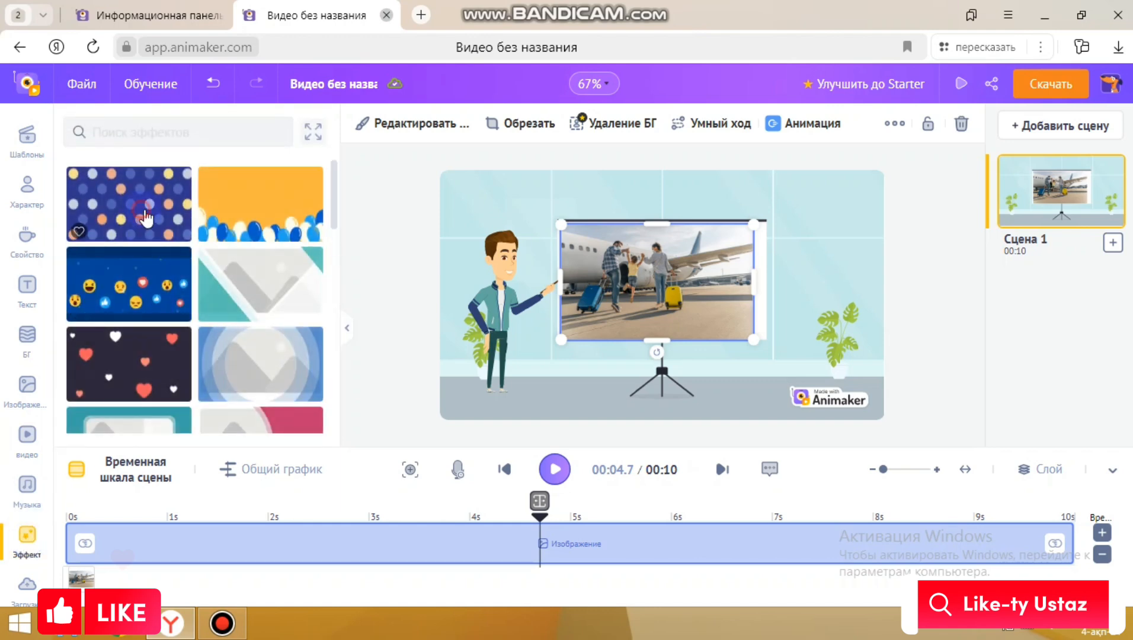
{"action": "left_click", "coordinate": [142, 217]}
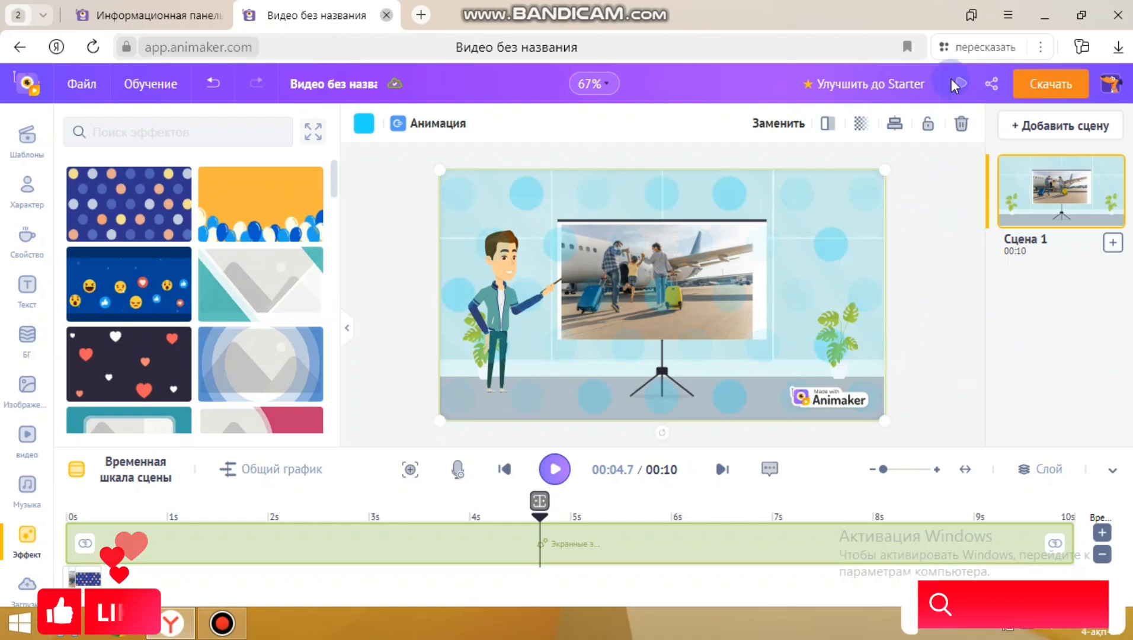
Step: Export the project as a downloadable video (Скачать видео) and check its rendering page after a look at the dashboard
{"action": "left_click", "coordinate": [1065, 88]}
{"action": "left_click", "coordinate": [923, 173]}
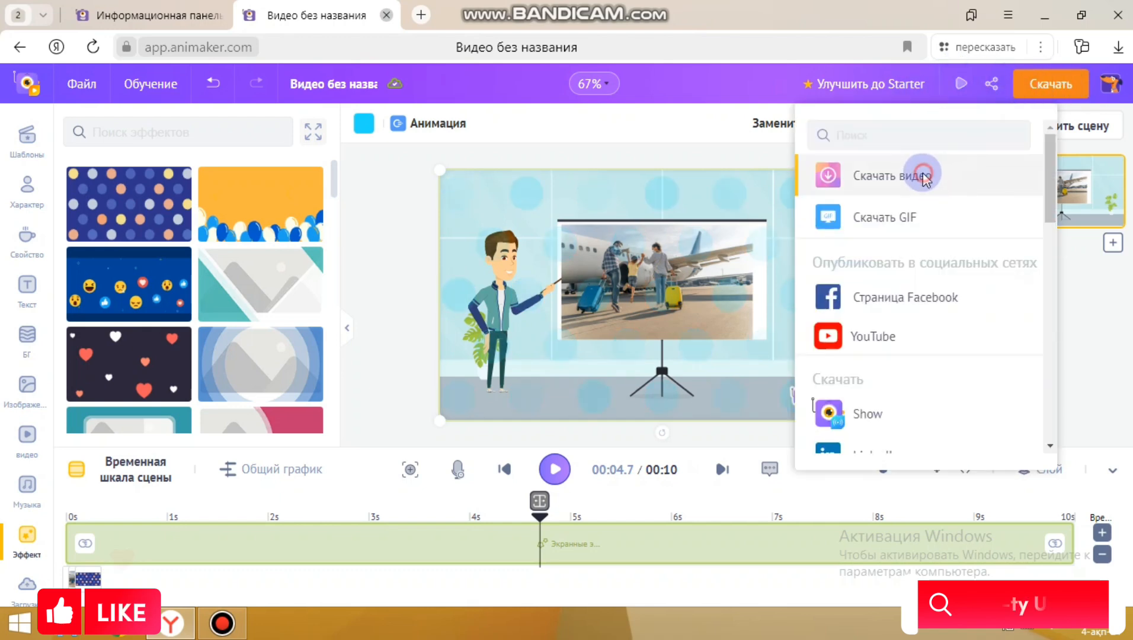
{"action": "left_click", "coordinate": [948, 543]}
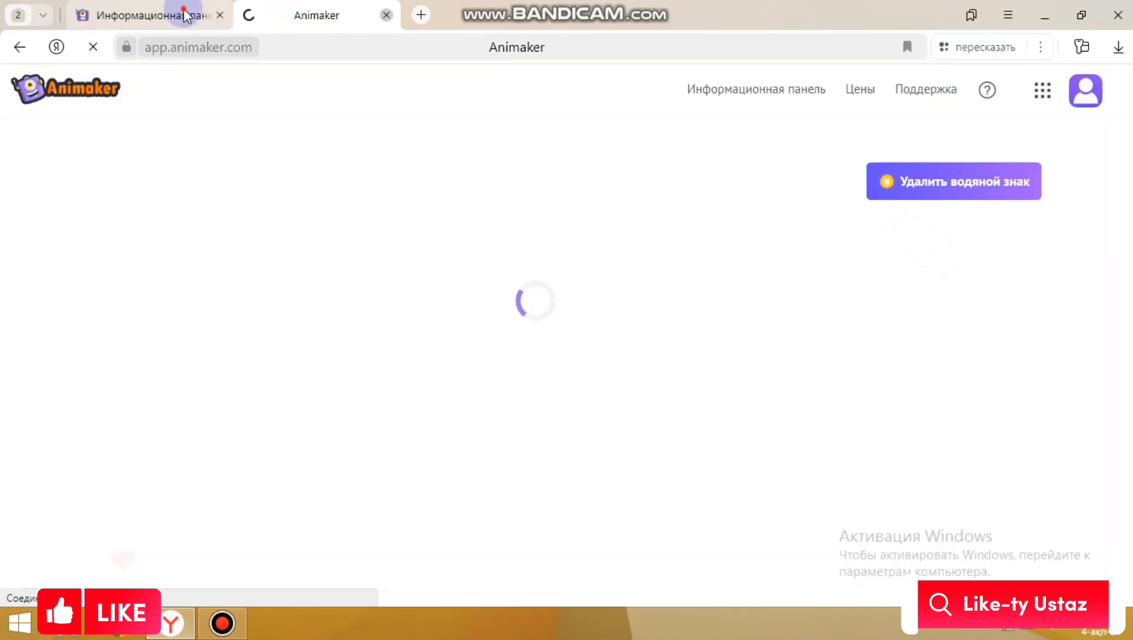
{"action": "left_click", "coordinate": [190, 15]}
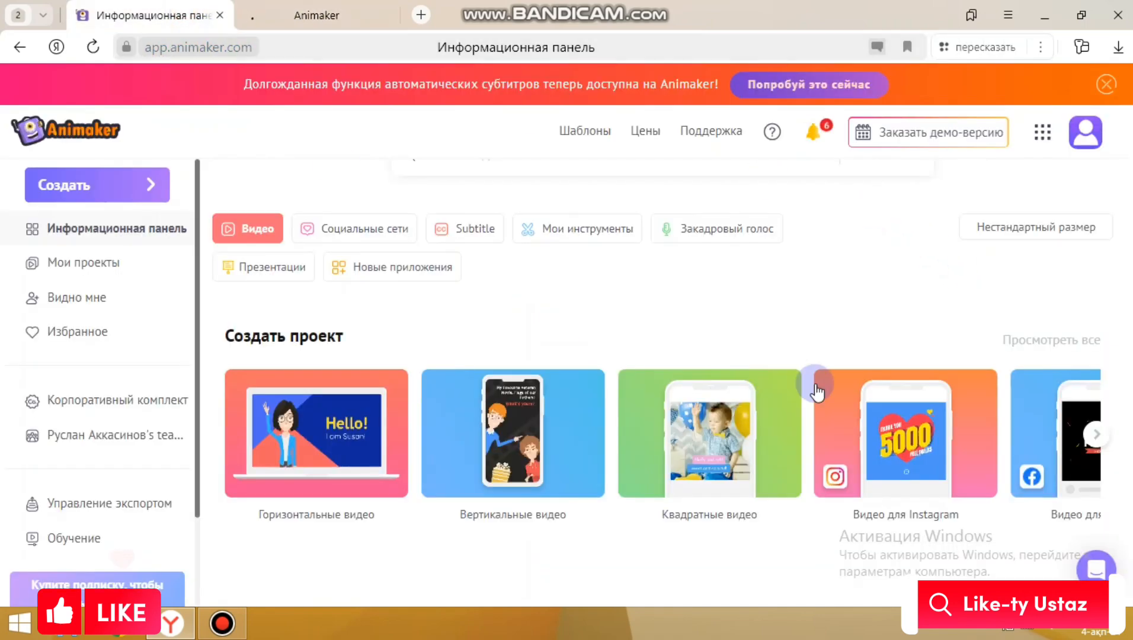
{"action": "left_click", "coordinate": [339, 20]}
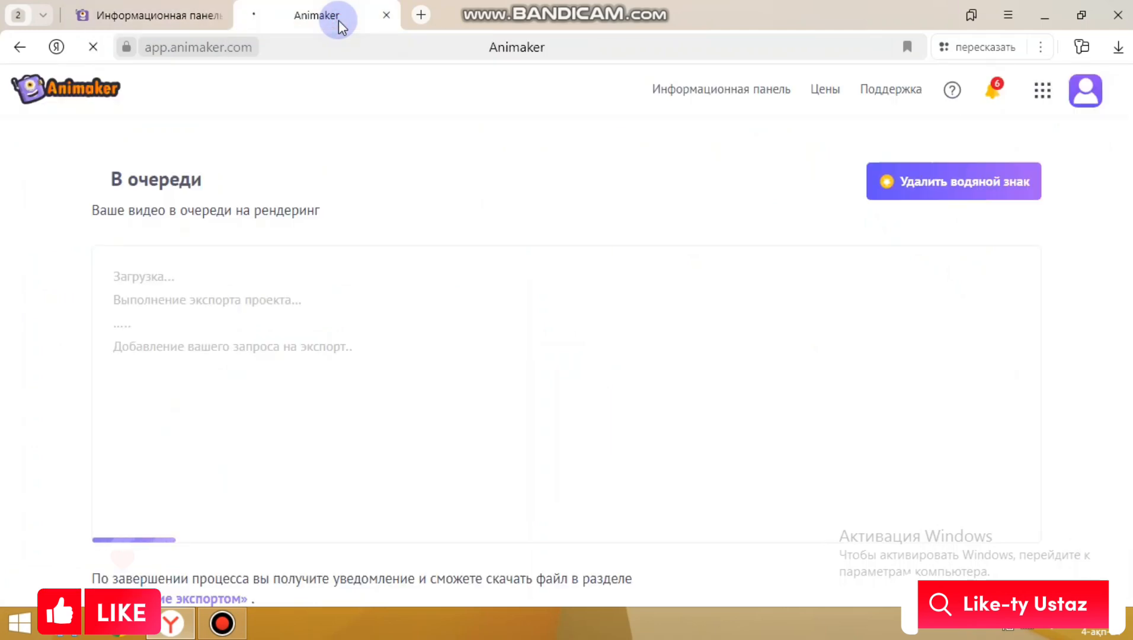